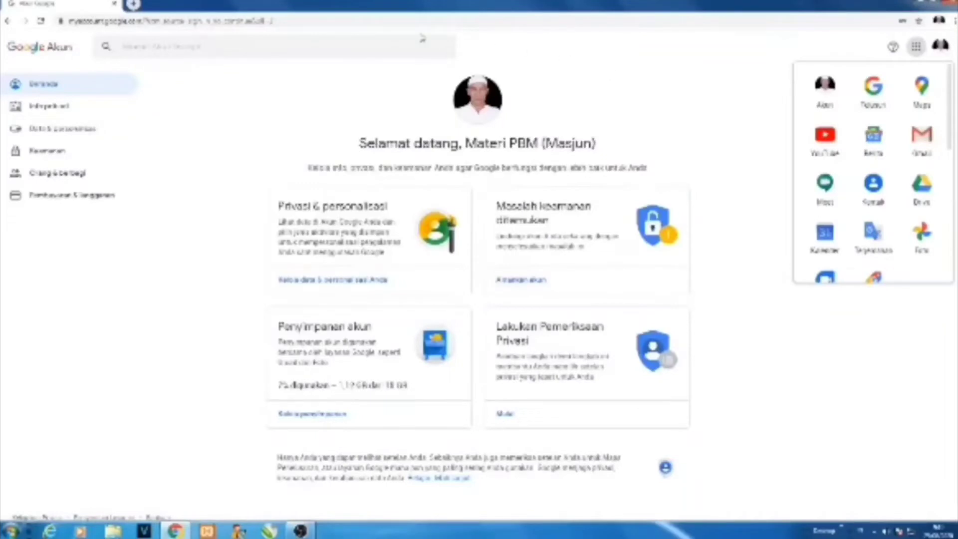
Step: Open Google Drive from the Google account page and create a new blank Google Formulir in Drive Saya
click(196, 325)
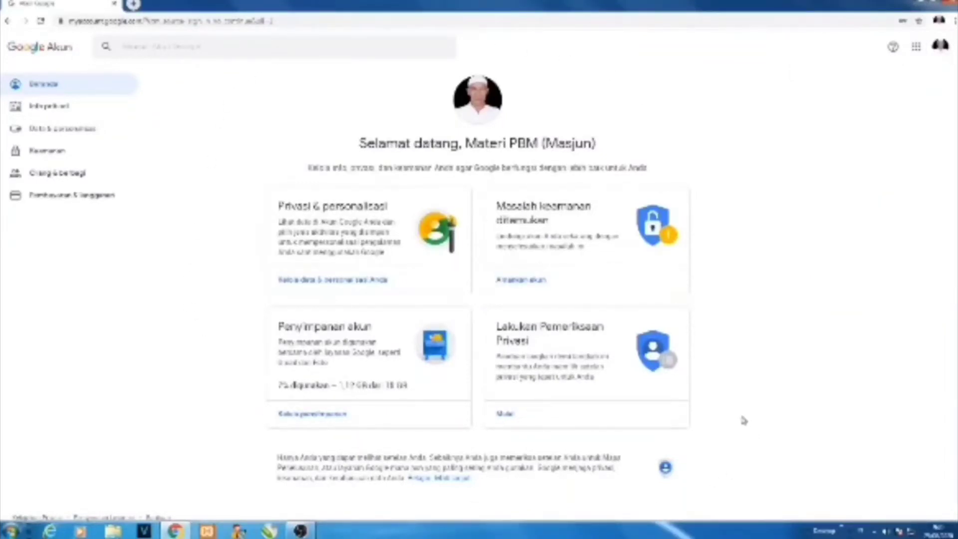
click(916, 47)
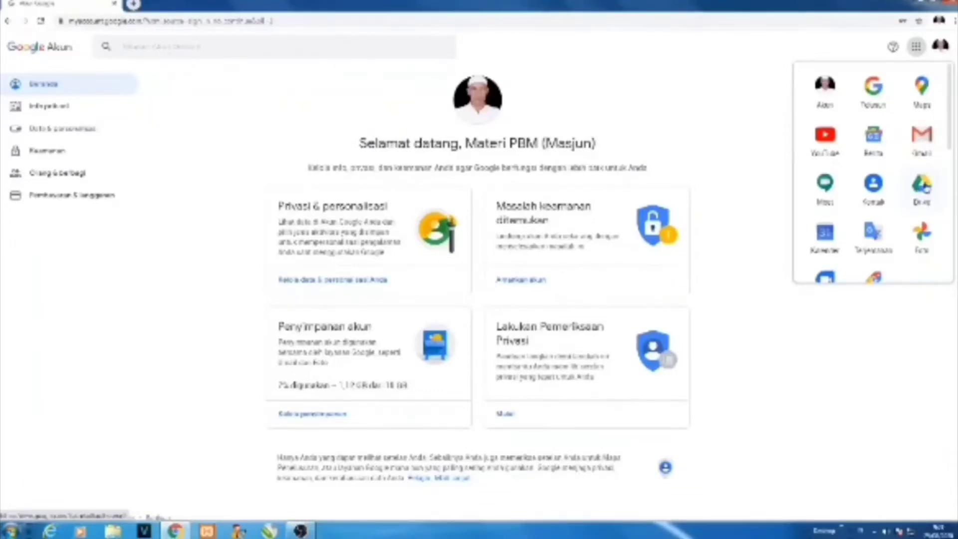
click(923, 197)
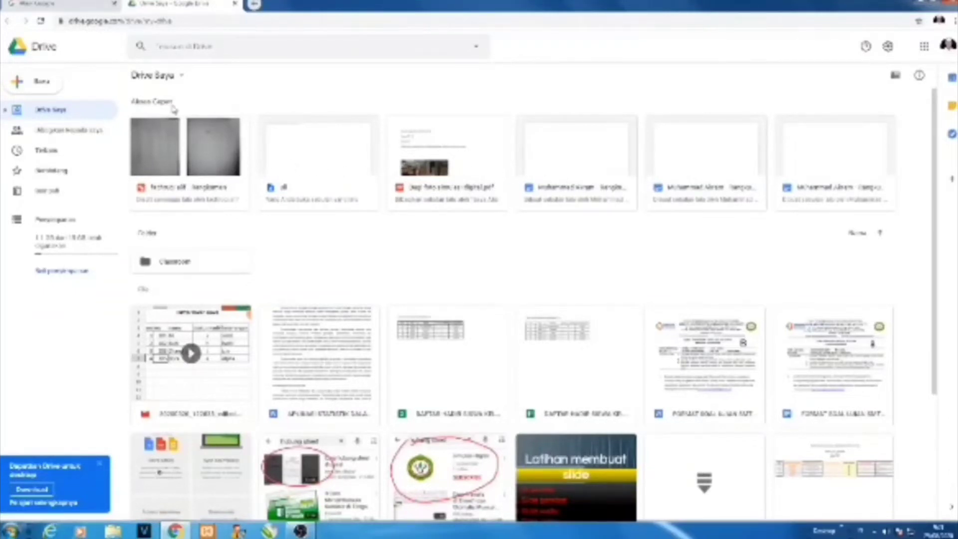
click(165, 78)
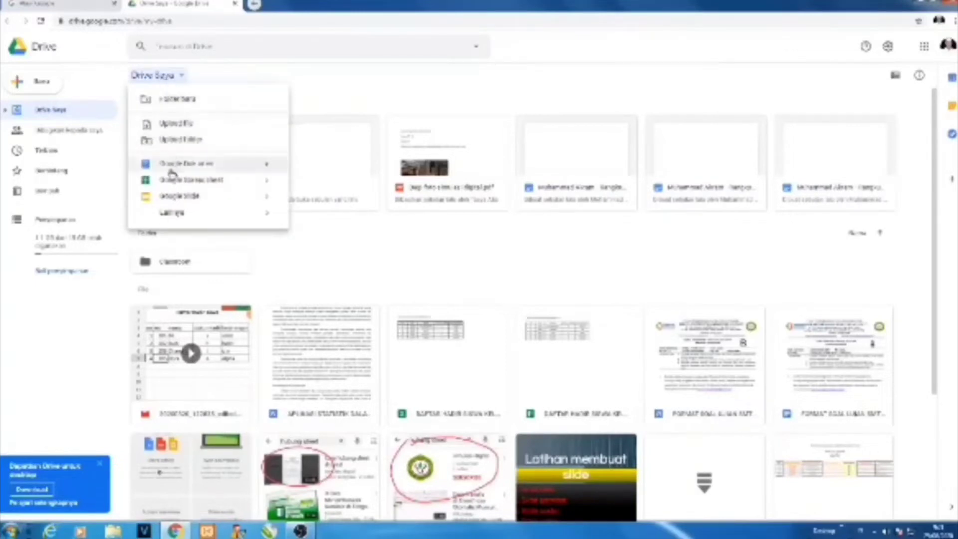
mouse_move(175, 215)
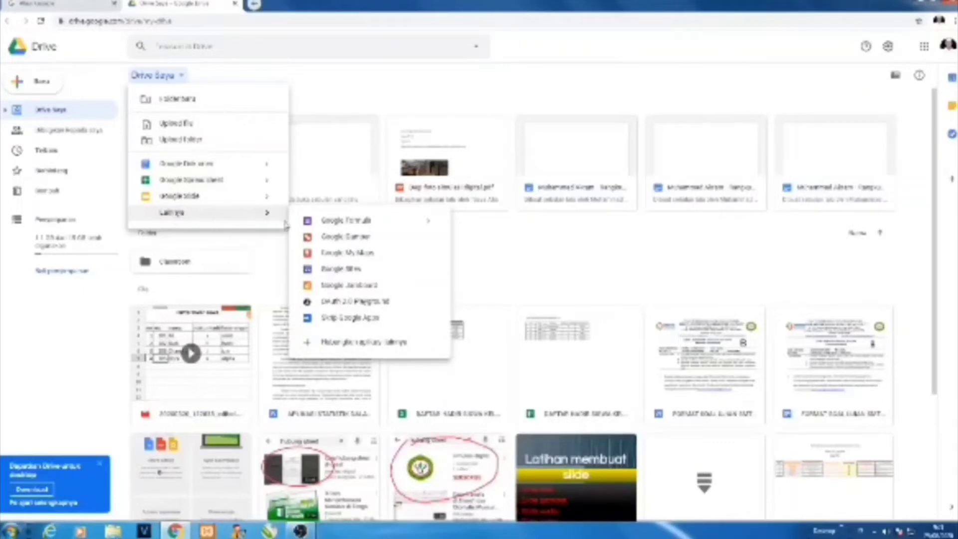
click(351, 227)
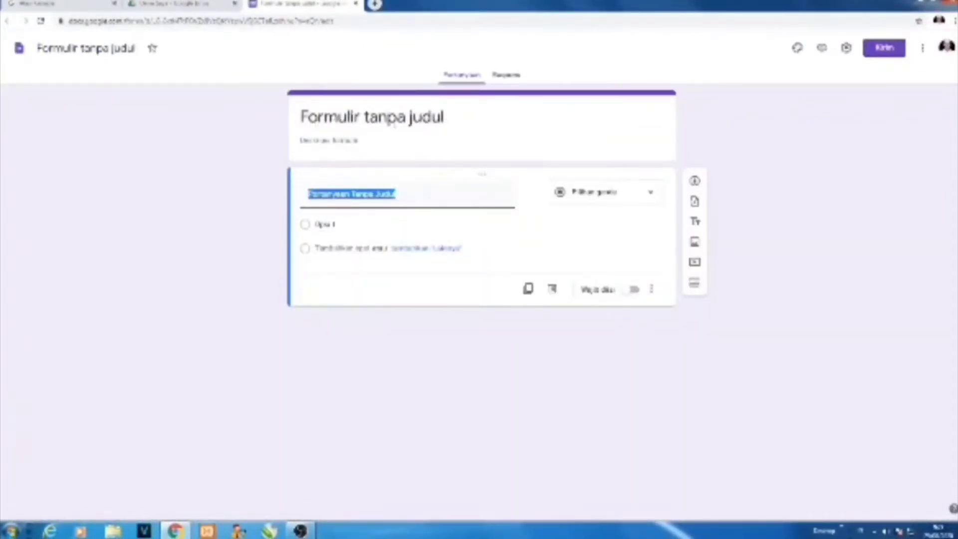
Step: Title the form "BIODATA PESERTA DIKLAT PENGELASAN"
click(454, 115)
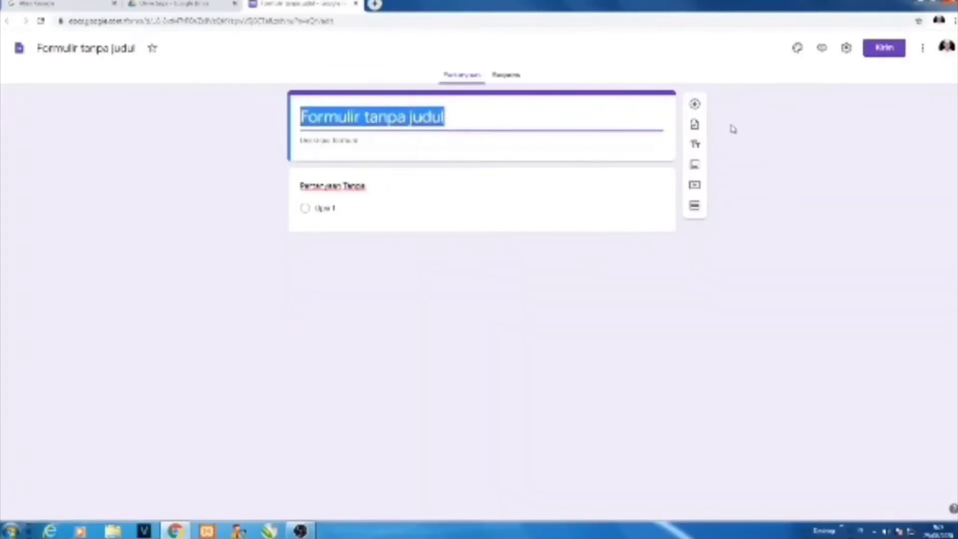
text(BIODATA PESERTA DIKLAT)
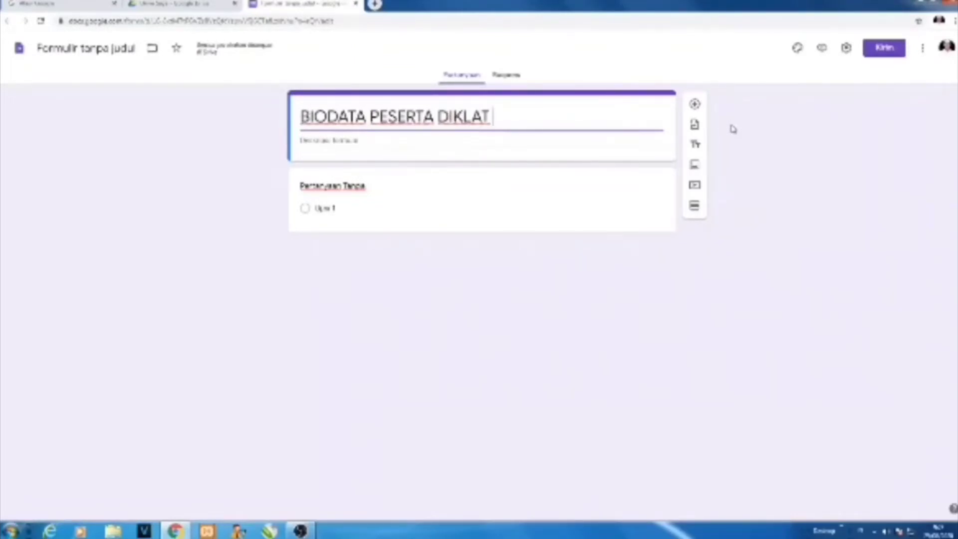
text(PENGELA)
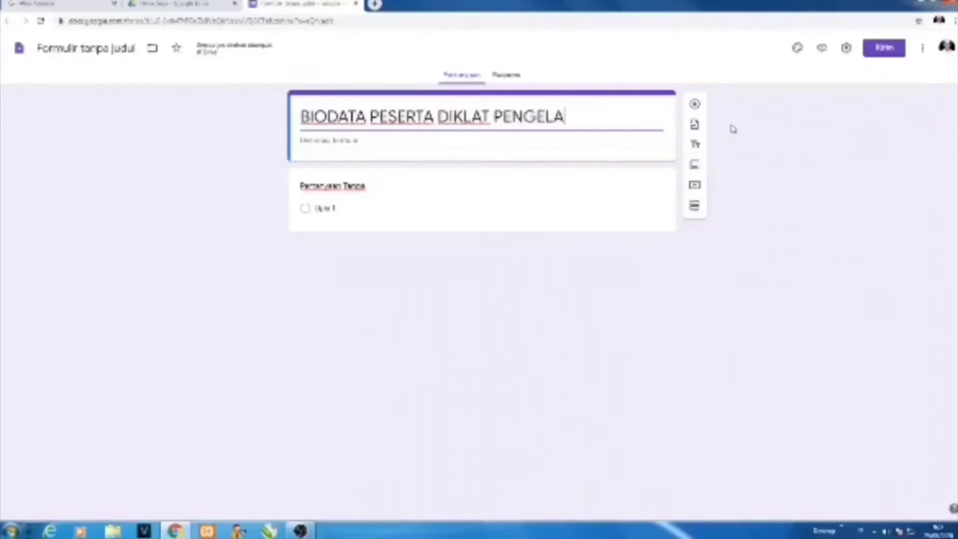
text(SAN)
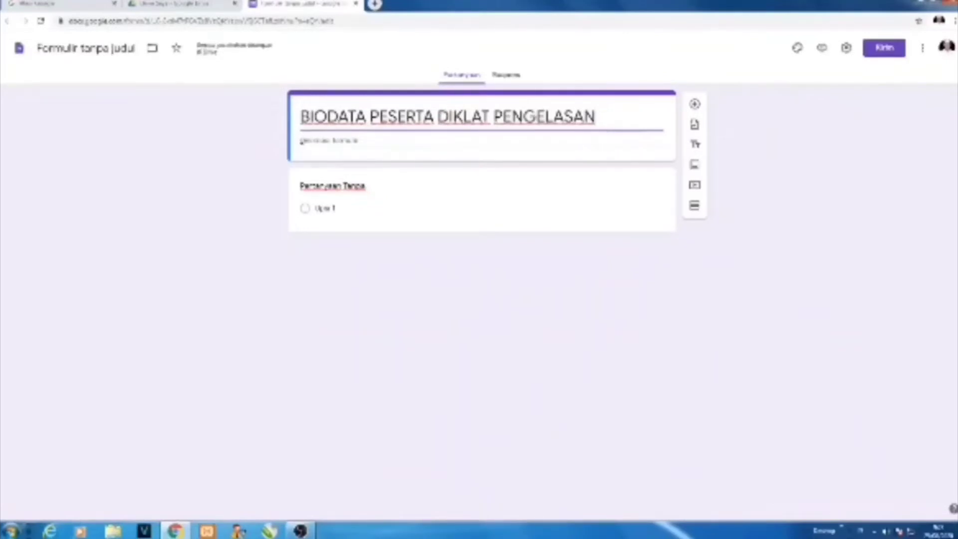
Step: Enter the form description "mohon diisi dengan benar dan lengkap biodata berikut"
click(301, 141)
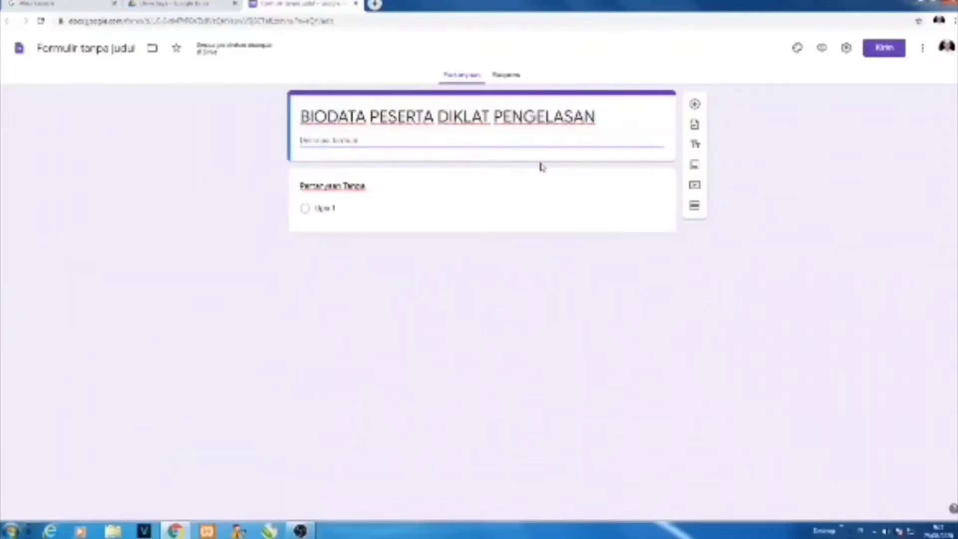
text(MOHON)
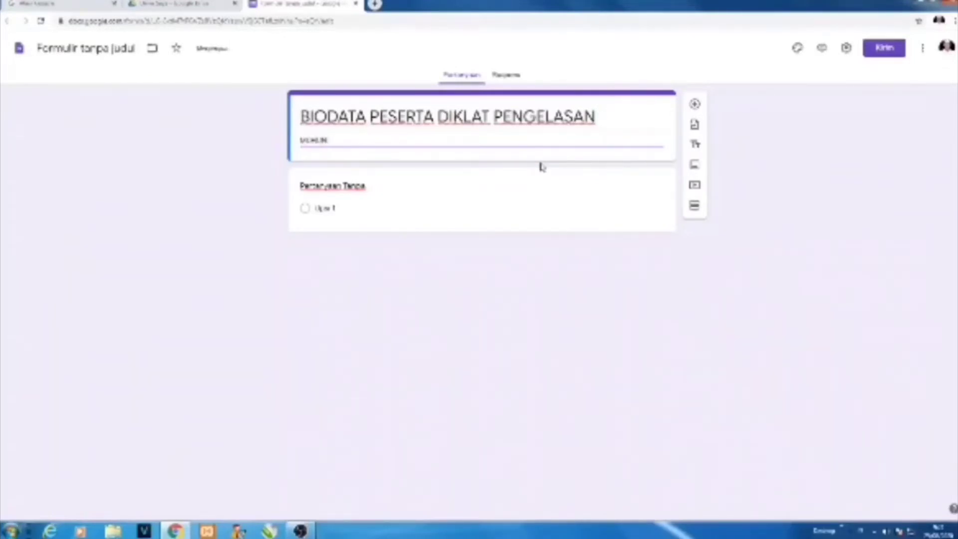
key(BackSpace)
key(BackSpace)
key(BackSpace)
key(BackSpace)
key(BackSpace)
text(Di)
text(hon di)
text(isi deng)
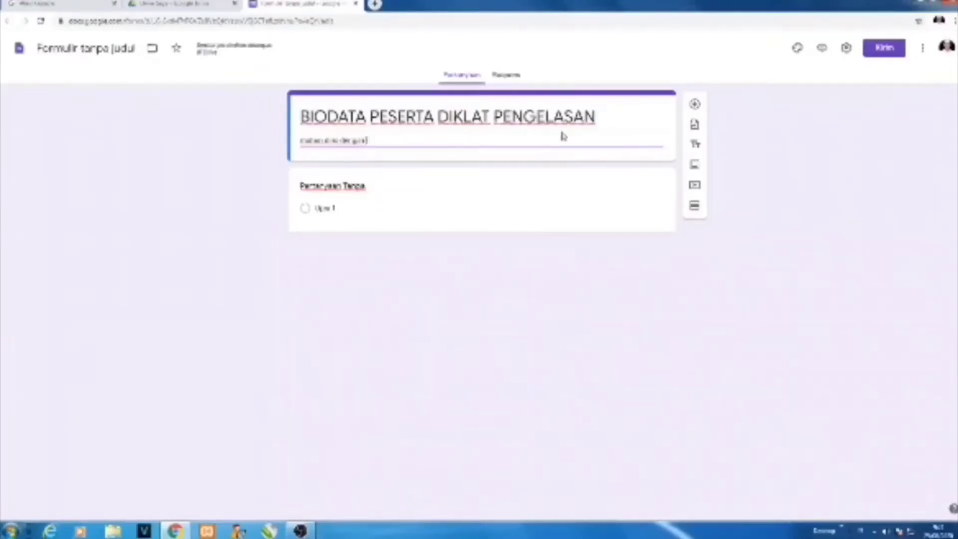
text(an benar)
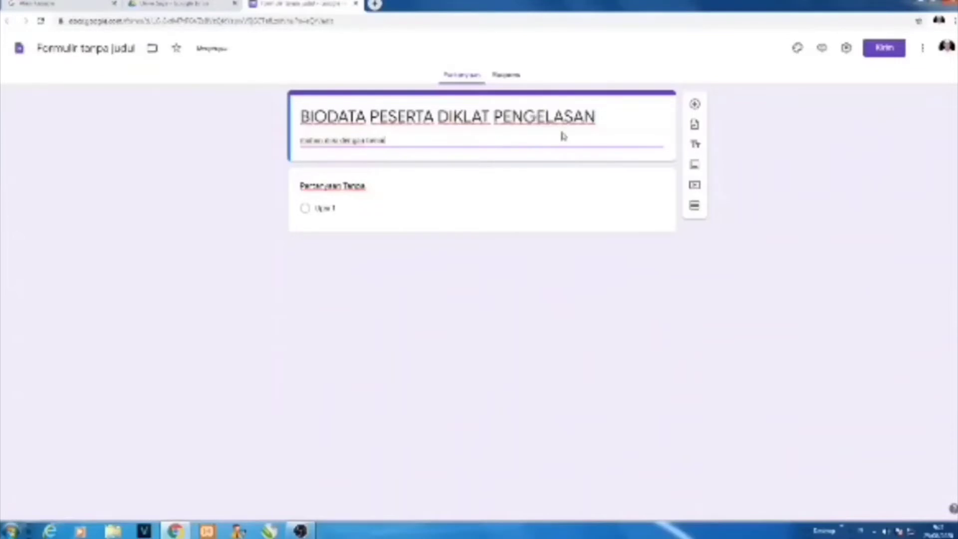
text( danlengkap)
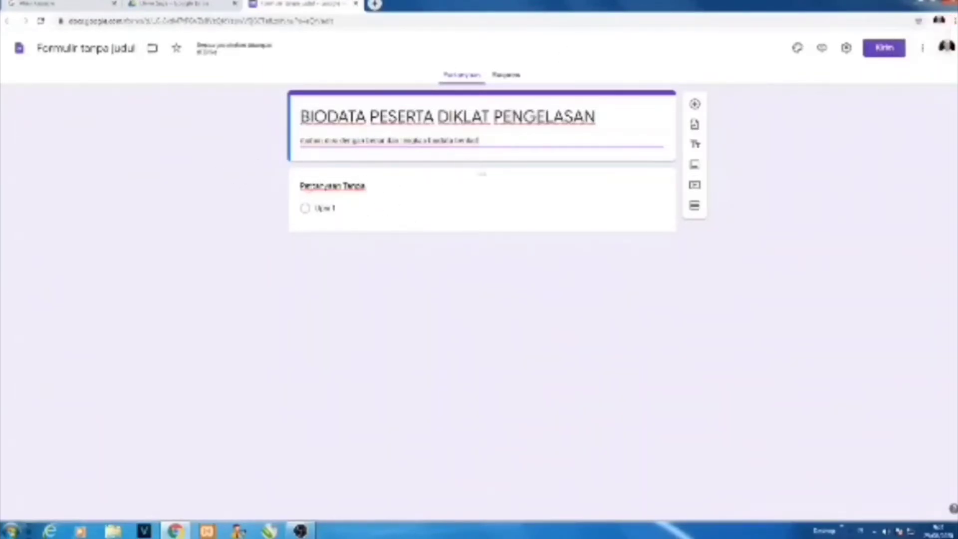
Step: Make the first question a required short-answer "Nama" and add a paragraph question "Alamat" below it
click(476, 190)
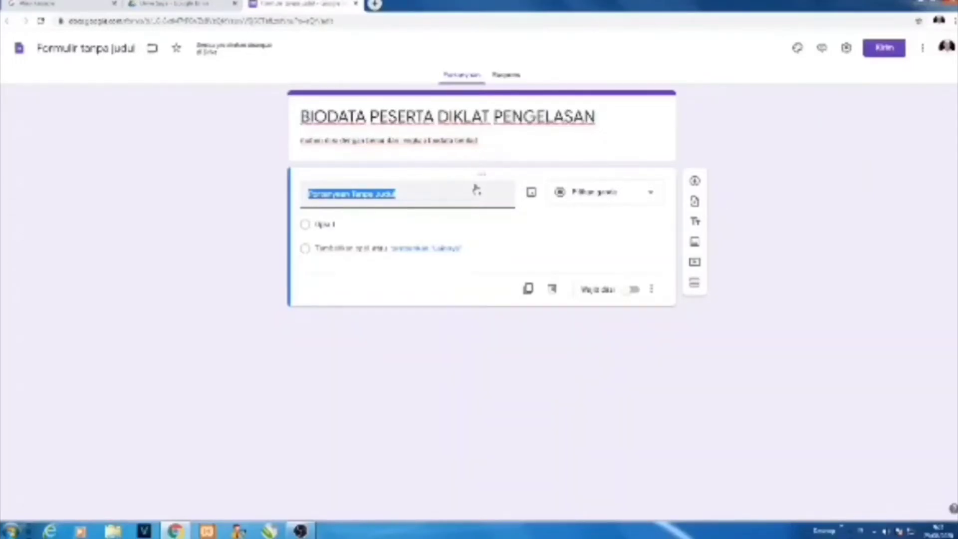
text(Nama)
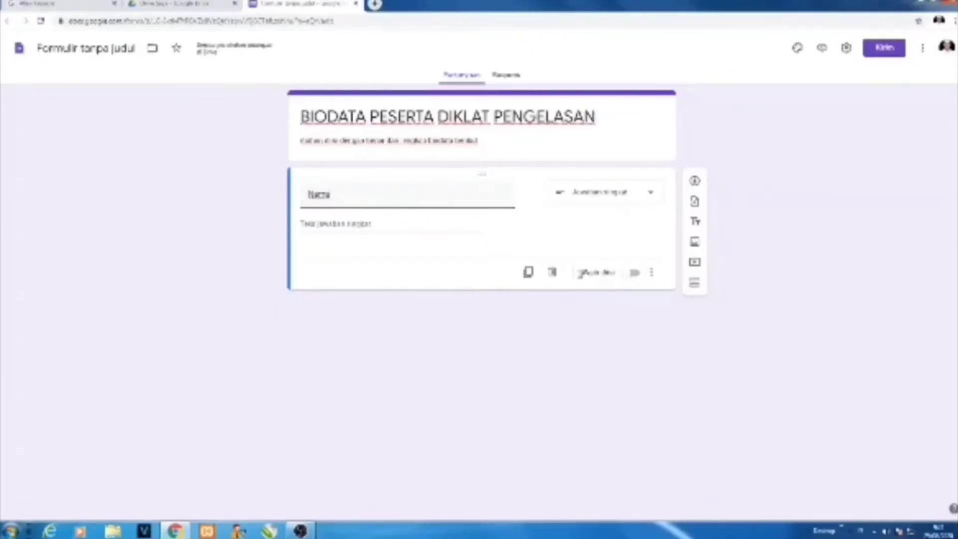
click(630, 274)
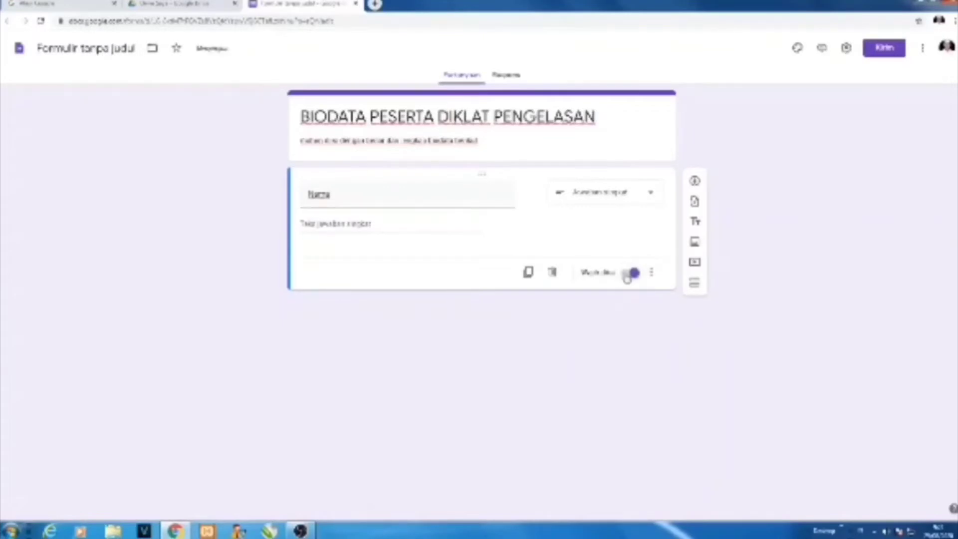
click(697, 184)
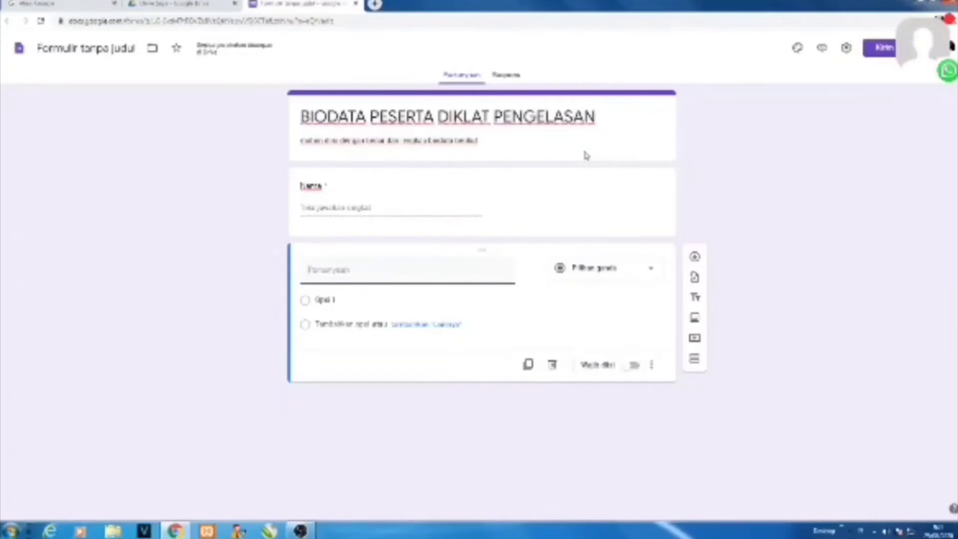
text(Alamat)
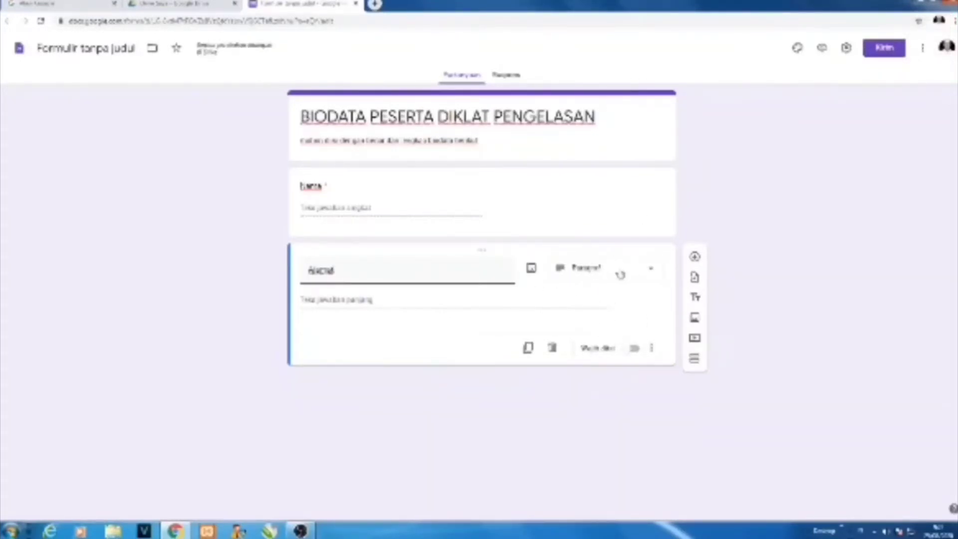
Step: Add a question "Jenis Kelamin" and set its answer type to Drop-down
click(695, 257)
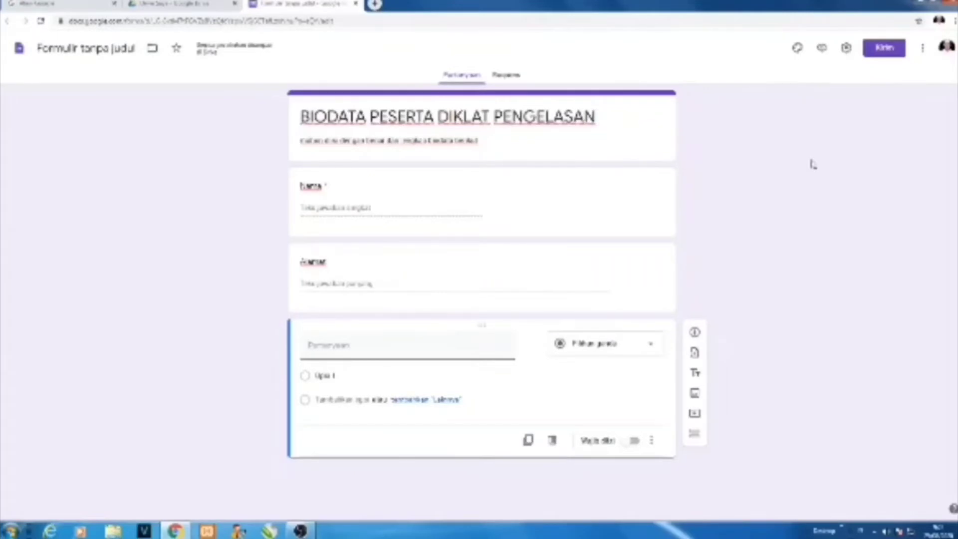
text(Jenis Kelamin)
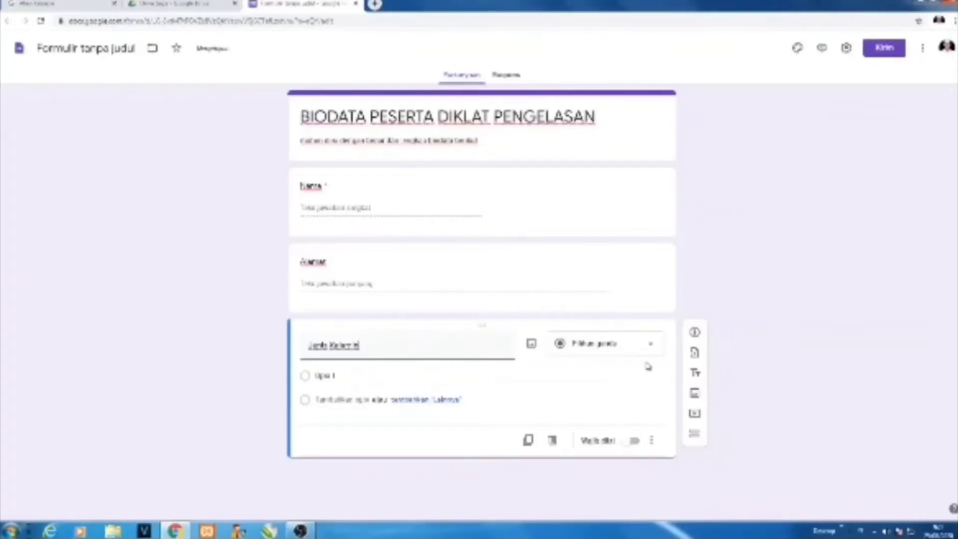
click(648, 345)
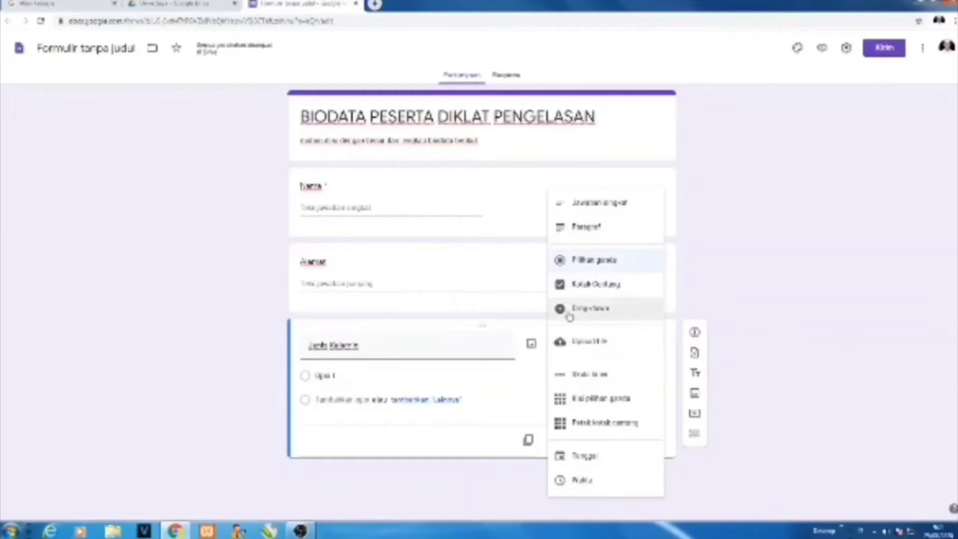
click(599, 311)
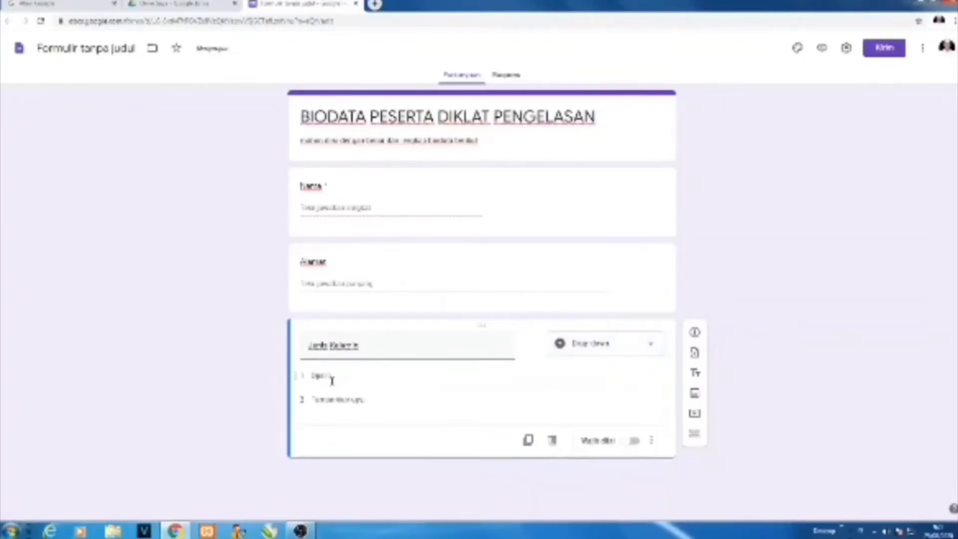
Step: Give the Jenis Kelamin question the options "laki-laki" and "Perempuan" and make it required
click(331, 378)
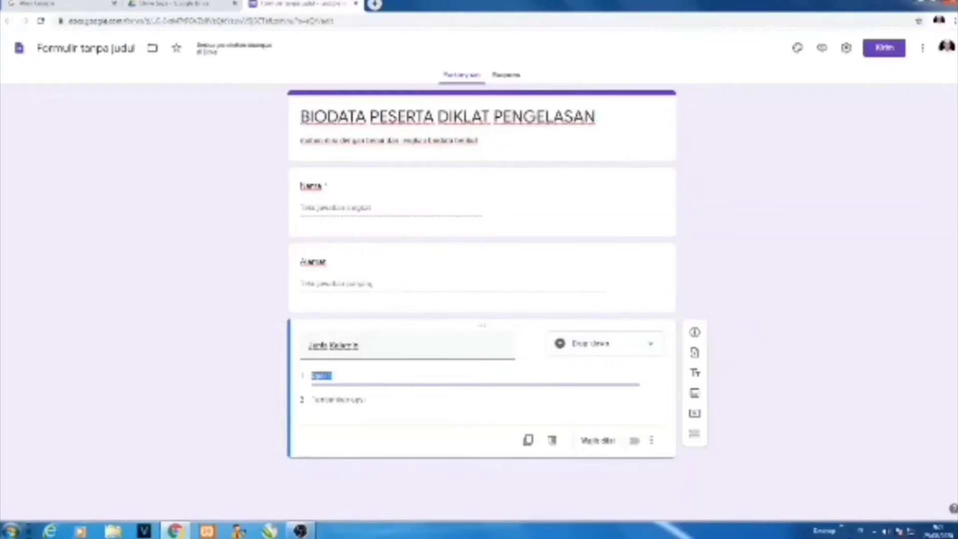
text(laki-laki)
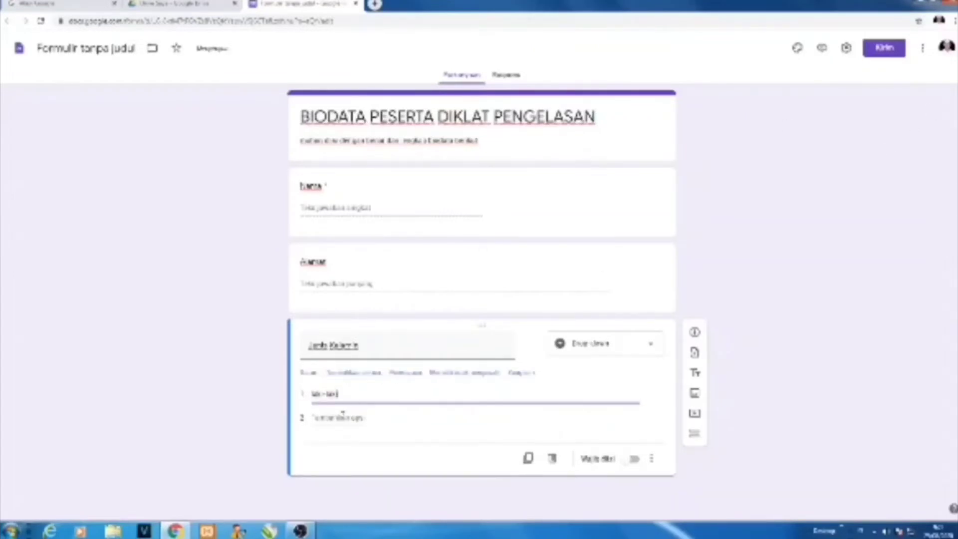
click(342, 417)
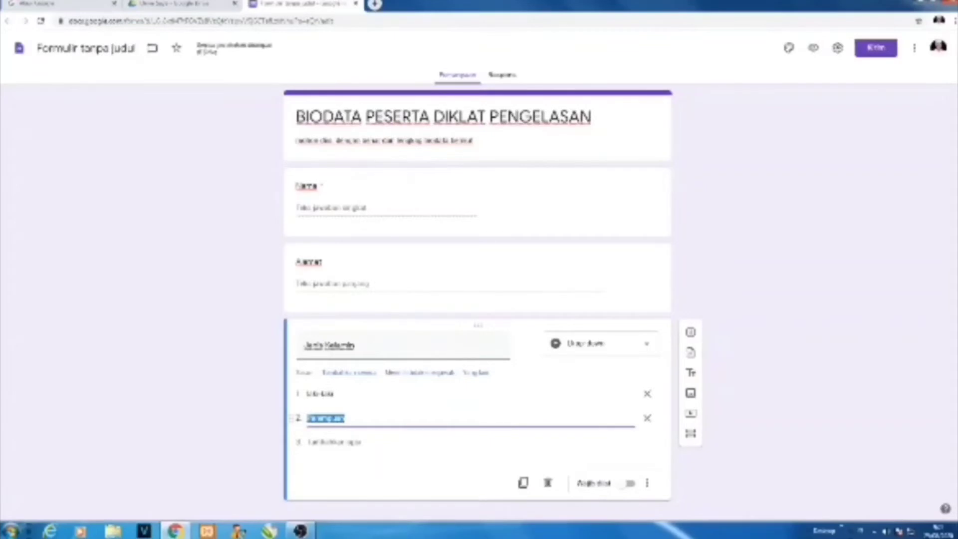
text(Perempuan)
click(628, 483)
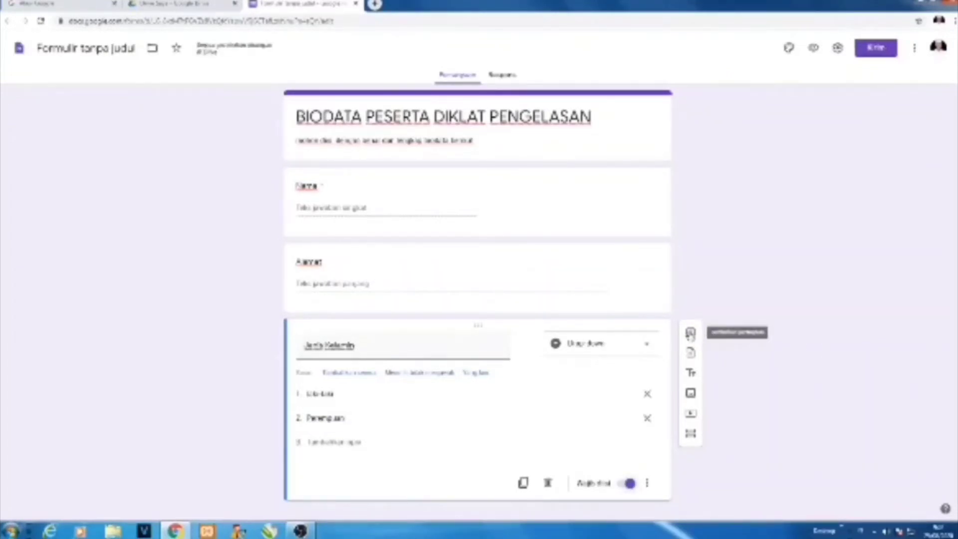
Step: Add a short-answer question "No. HP/WA" with response validation set to Angka, Adalah angka
click(690, 334)
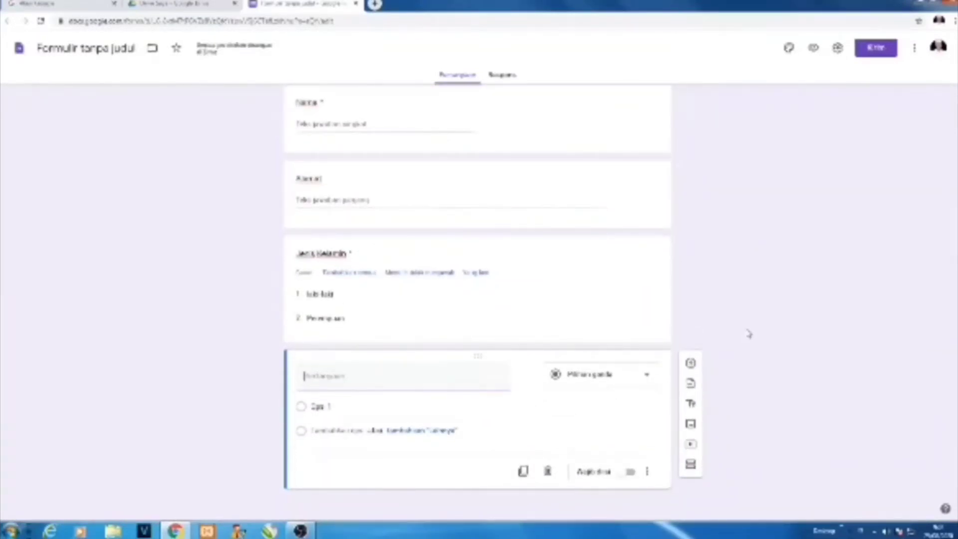
text(No. HP/WA)
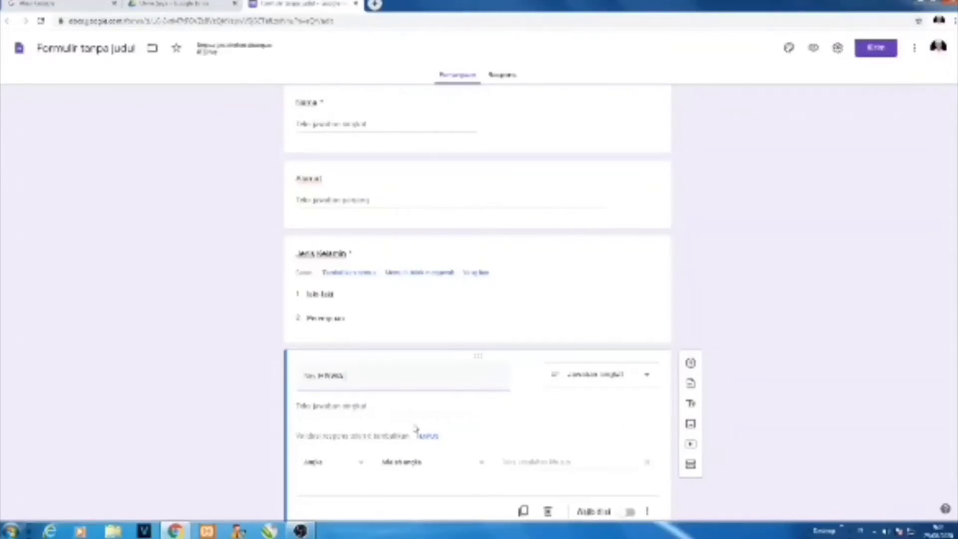
click(313, 463)
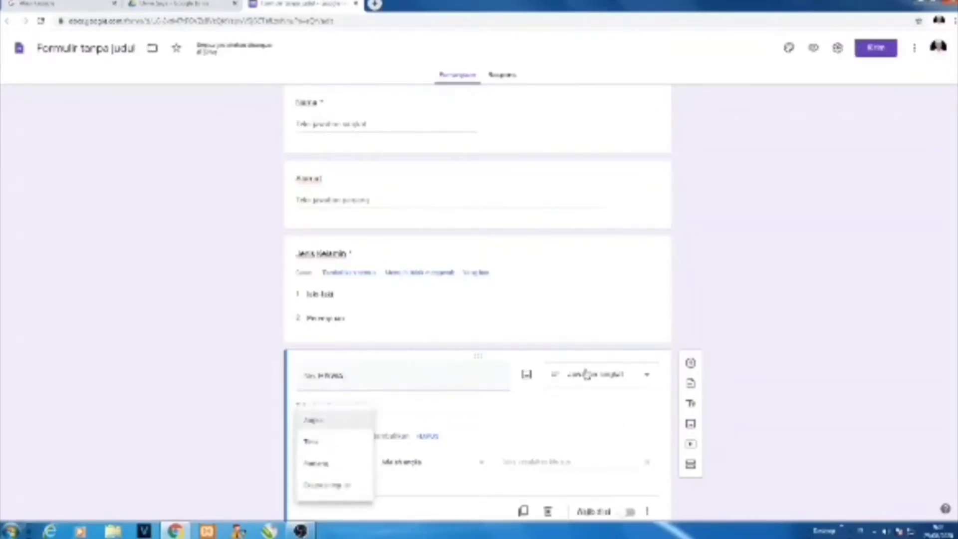
click(312, 420)
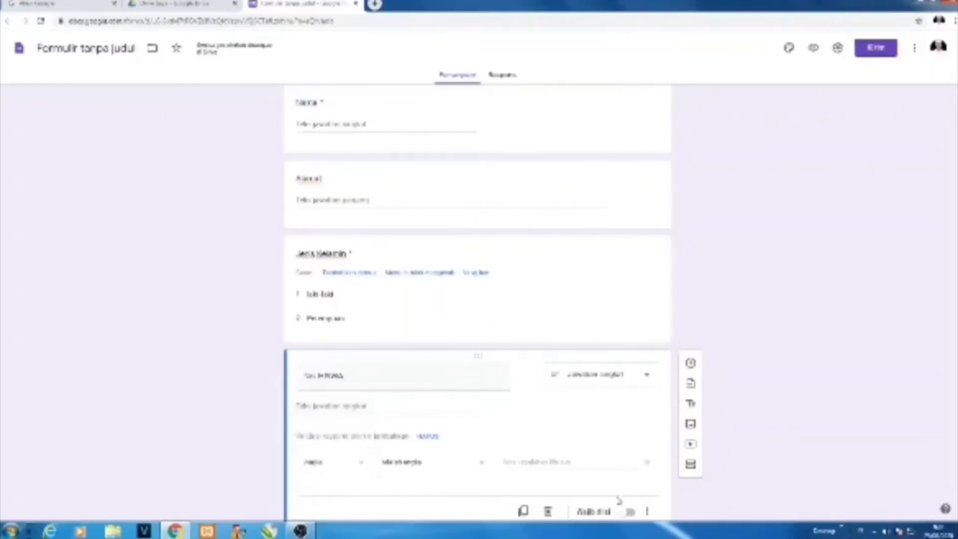
Step: Add a short-answer question "Email" after the No. HP/WA question
click(691, 363)
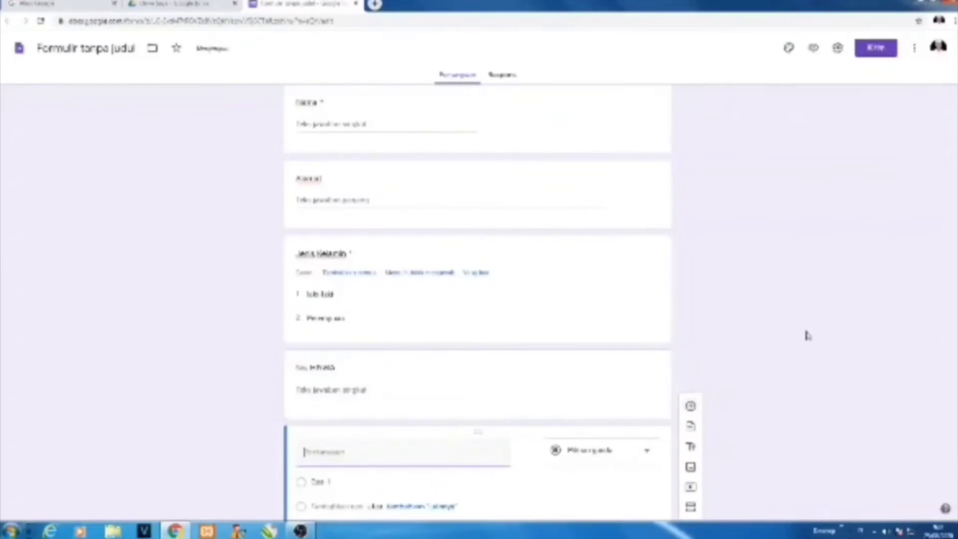
text(S)
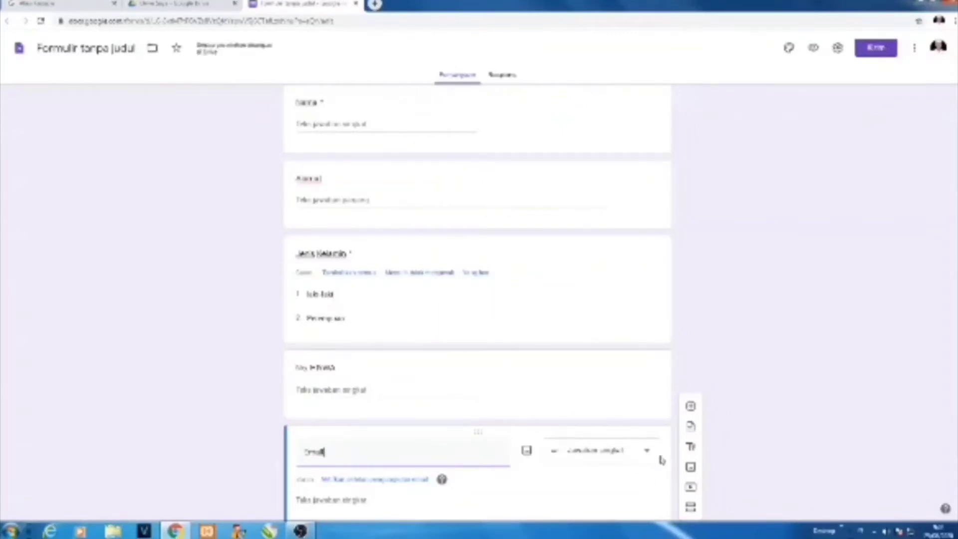
scroll(678, 458, down, 2)
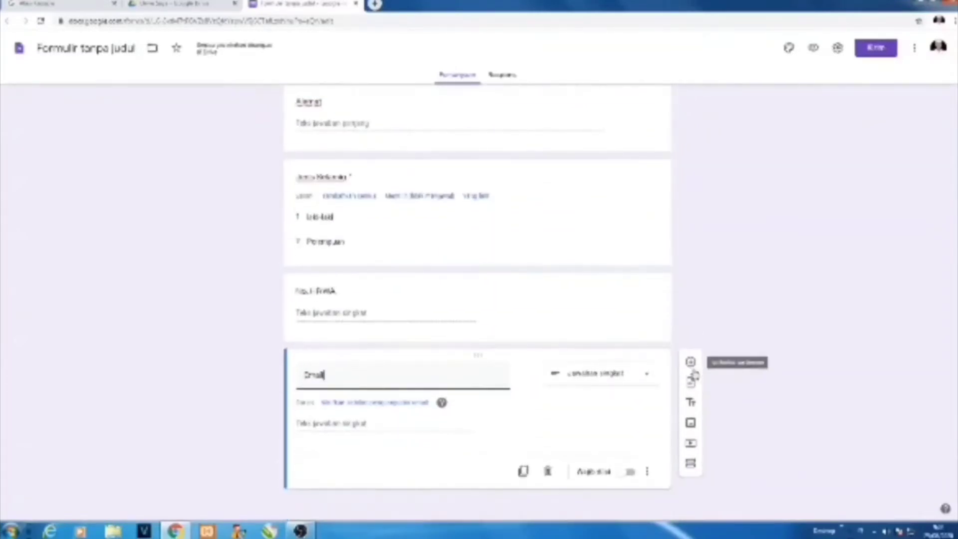
Step: Add a question "Pendidikan Terakhir" after the Email question and set its answer type to Drop-down
click(691, 363)
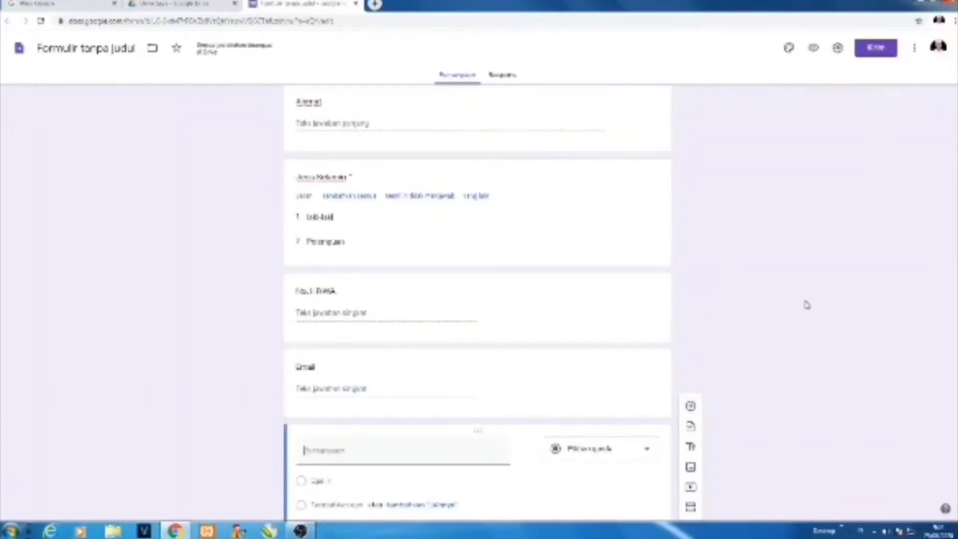
text(P)
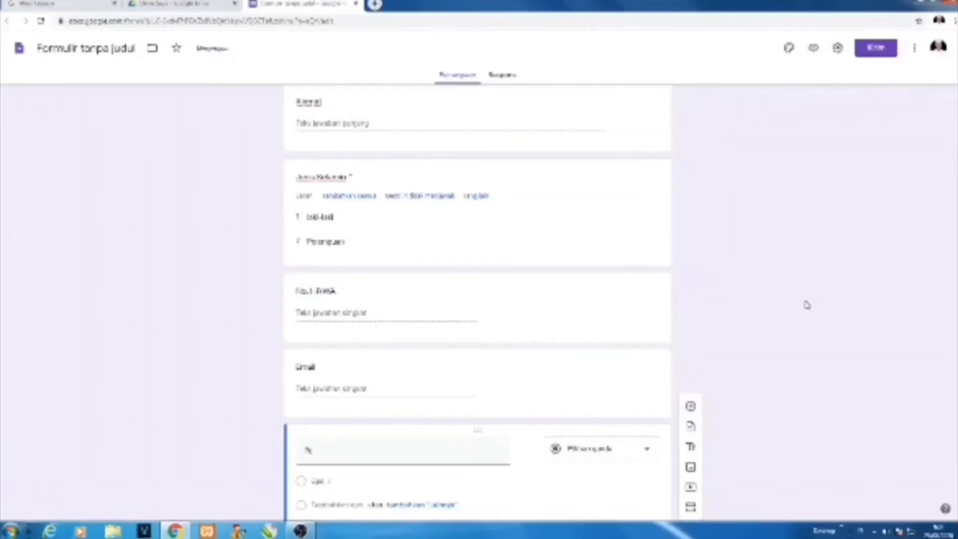
text(endidikan Terakhir)
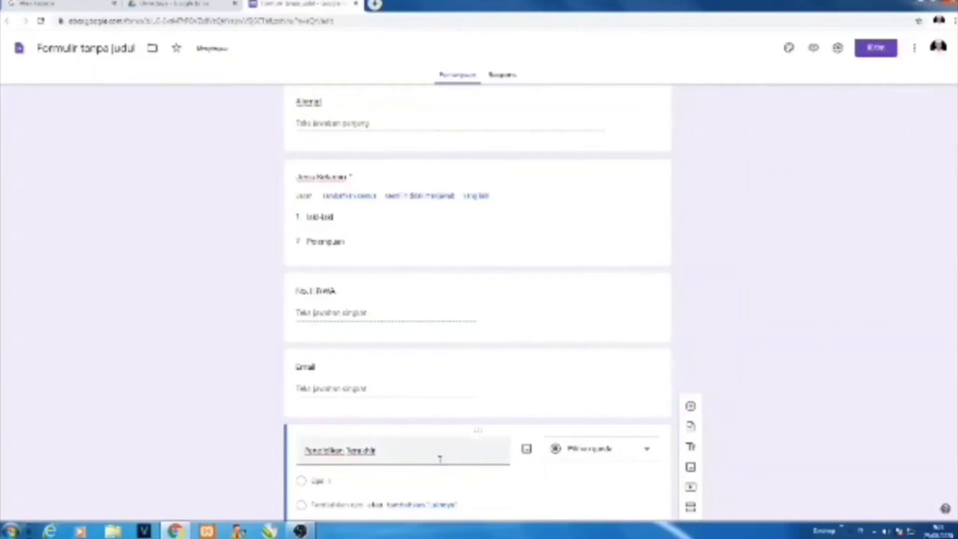
scroll(429, 446, down, 2)
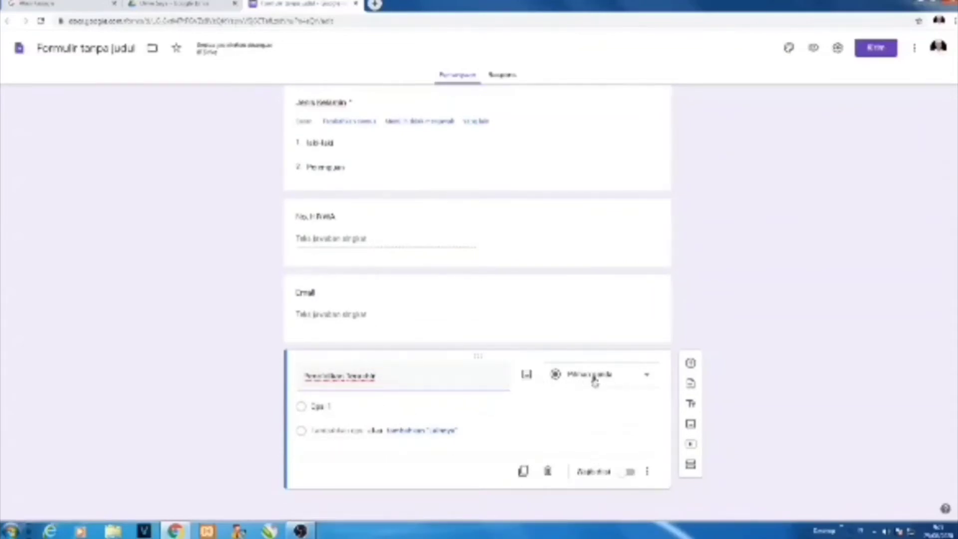
click(643, 379)
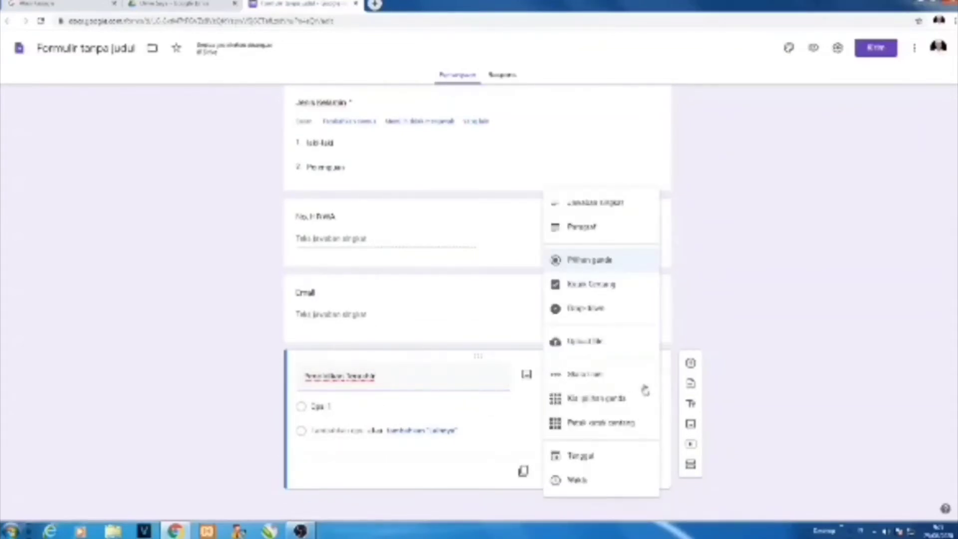
click(581, 313)
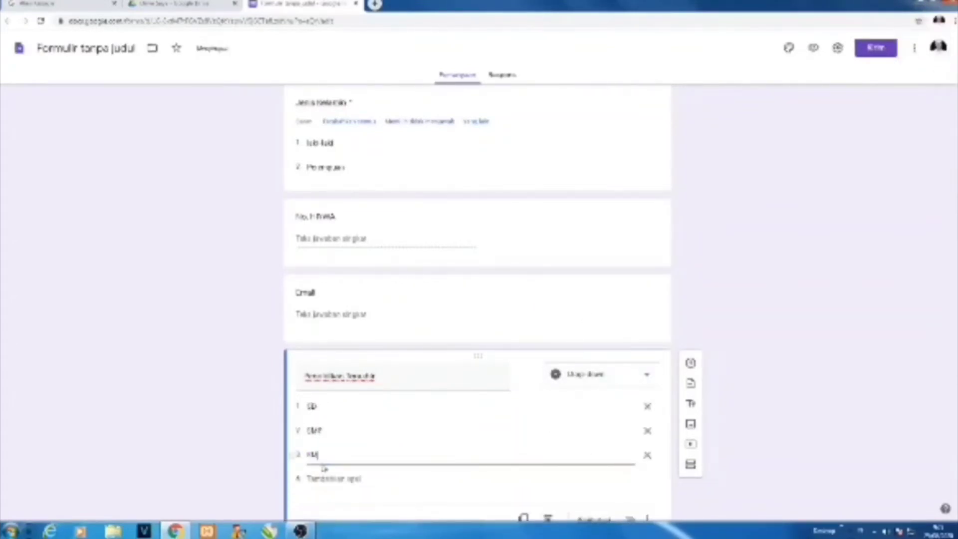
Step: Give the Pendidikan Terakhir question the options SD, SMP, SMA, S1, S2 and S3 and make it required
text(A)
click(329, 479)
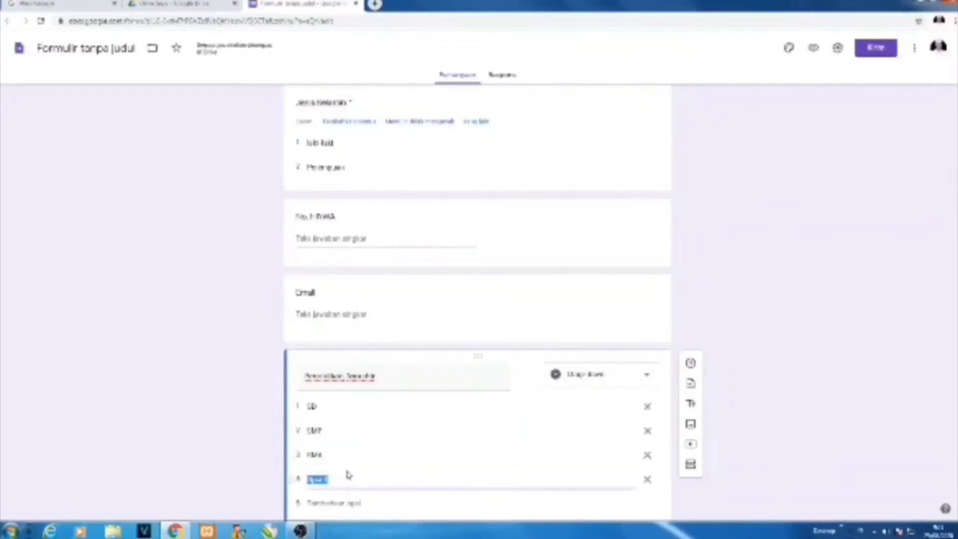
text(S1)
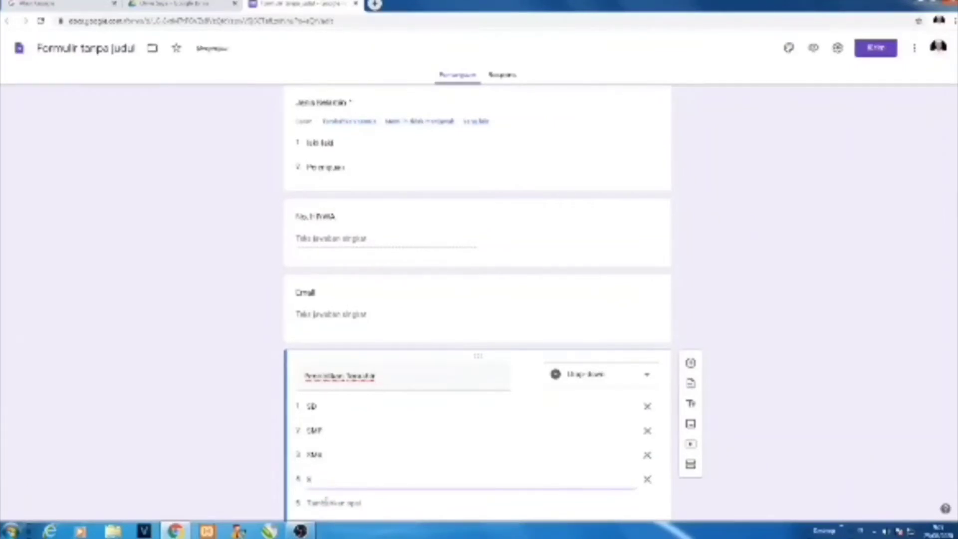
key(Return)
text(S2)
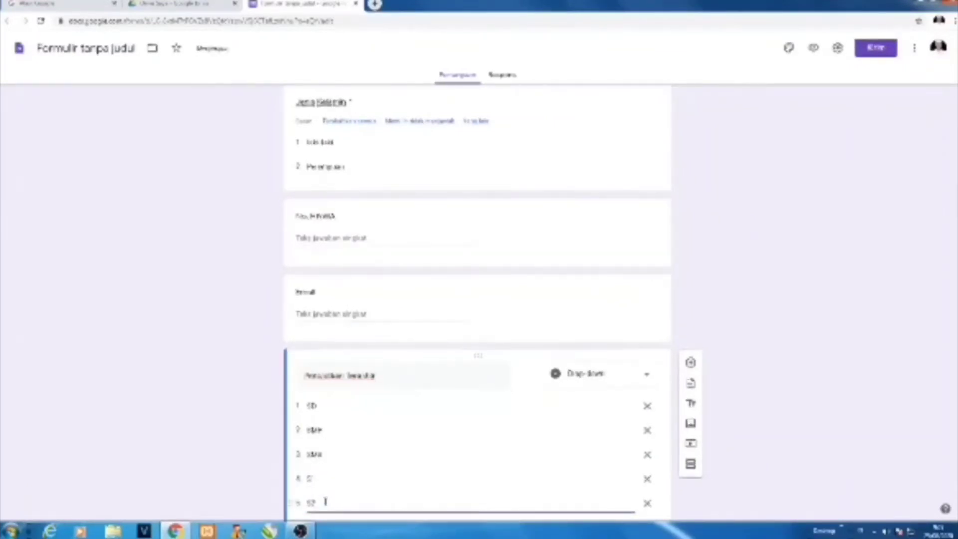
scroll(319, 489, down, 2)
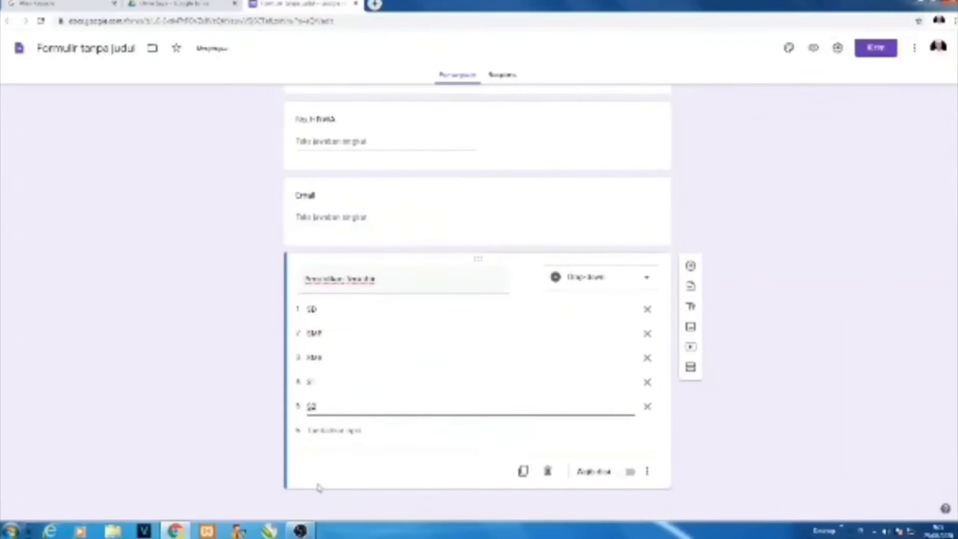
click(320, 430)
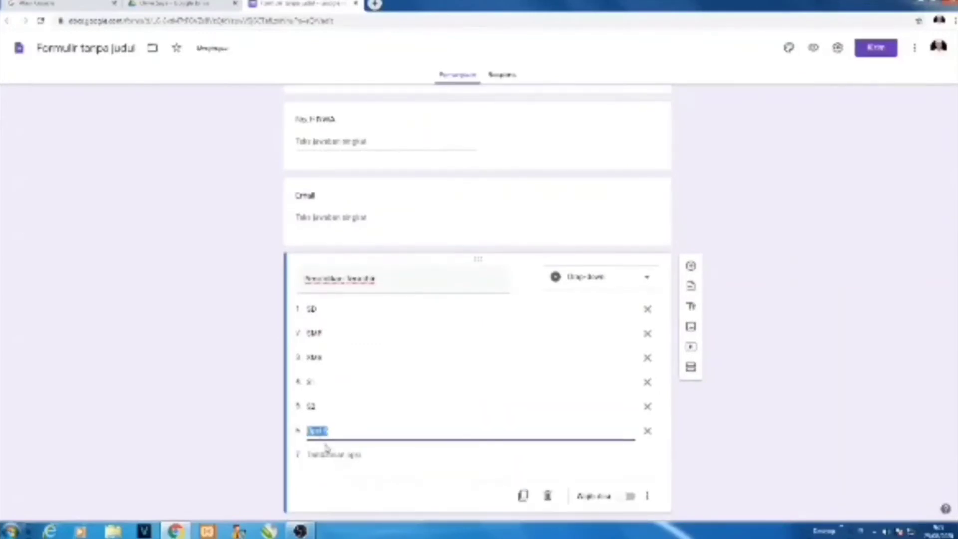
text(S3)
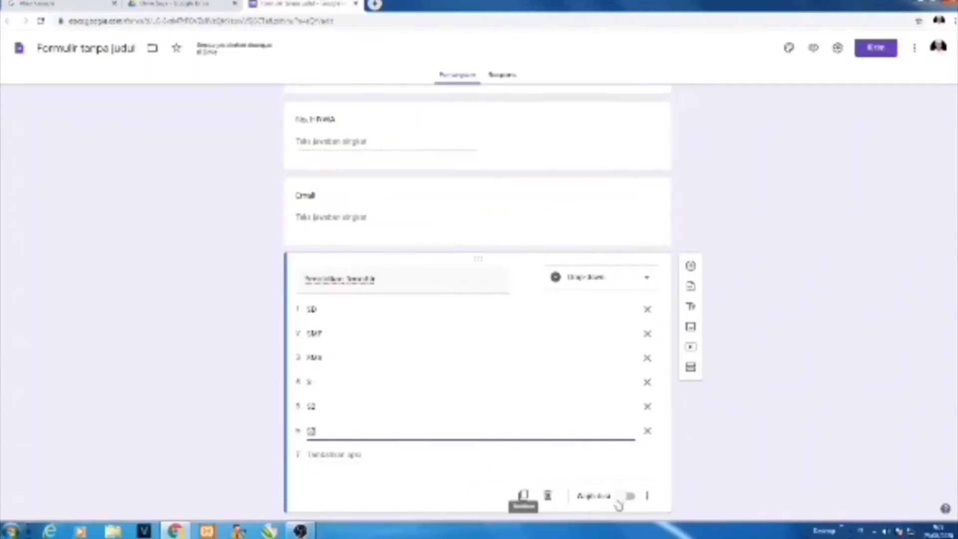
click(633, 498)
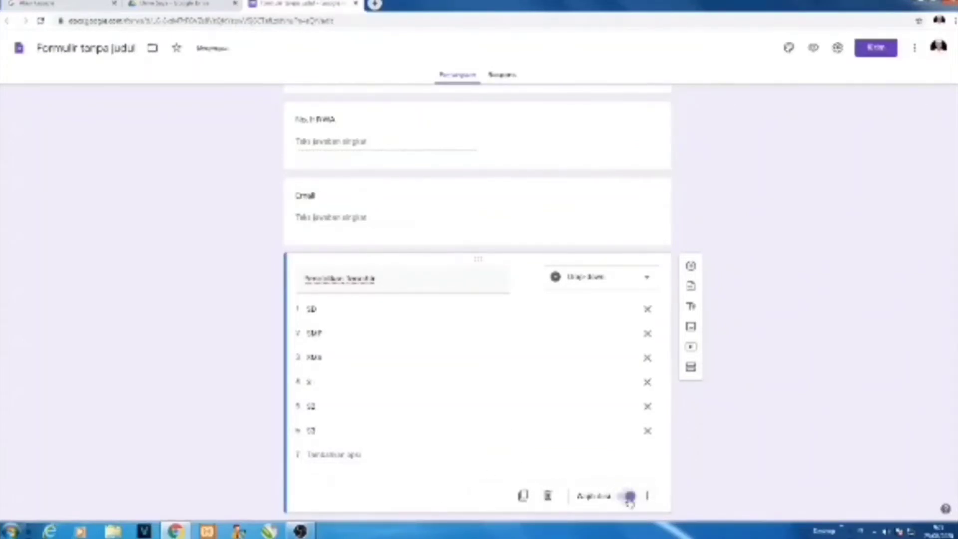
Step: Change the form's theme colour to cyan and open the respondent preview of the form
click(788, 49)
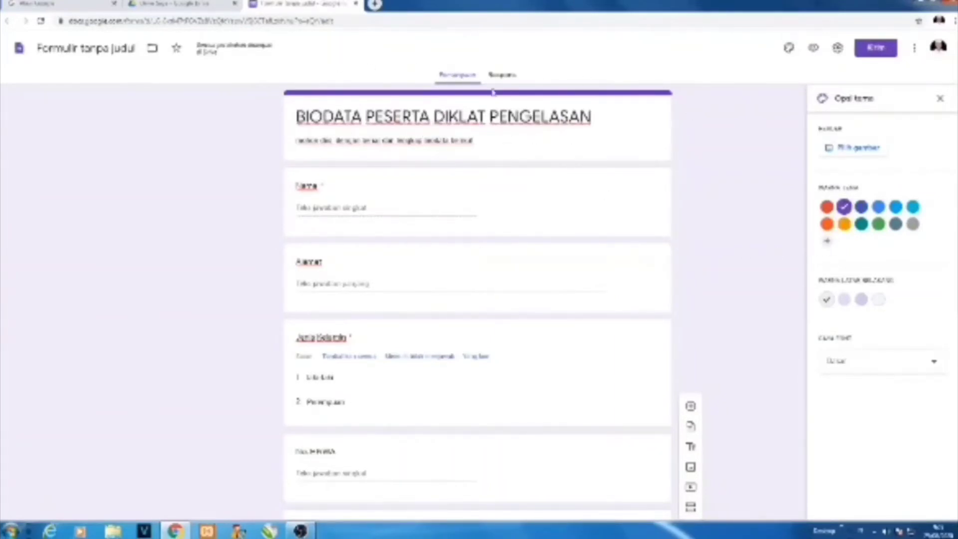
click(913, 207)
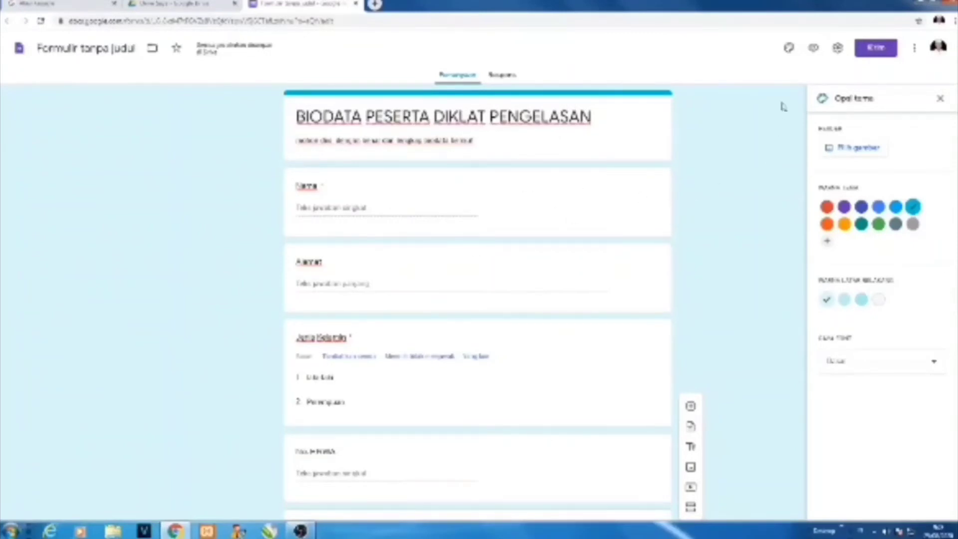
click(813, 50)
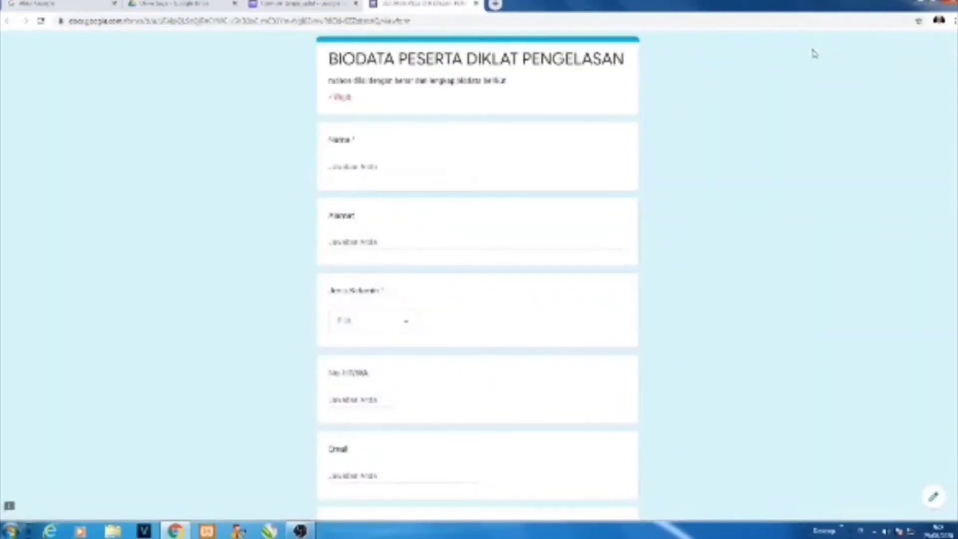
Step: Fill in the participant's name and postal address in the Nama and Alamat fields of the previewed form
click(339, 169)
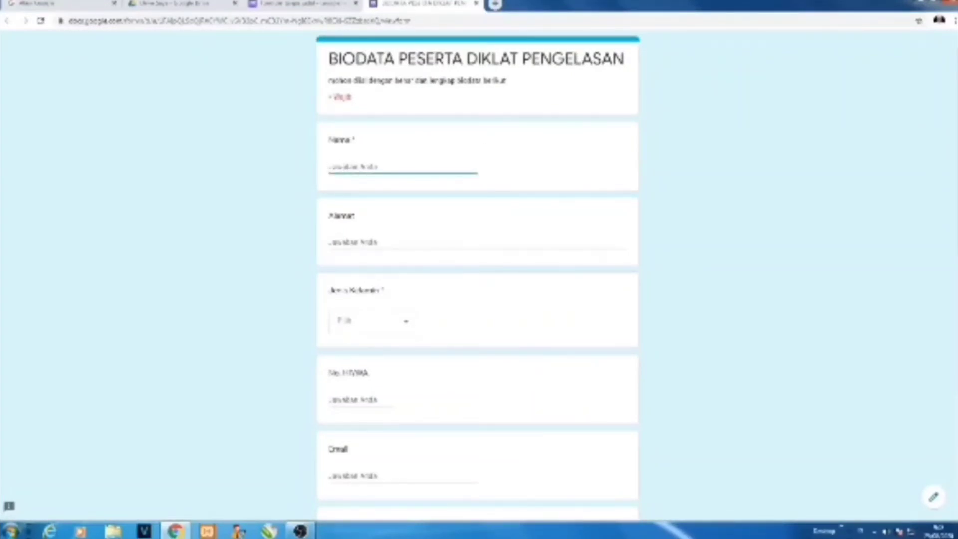
text(Ani)
click(357, 242)
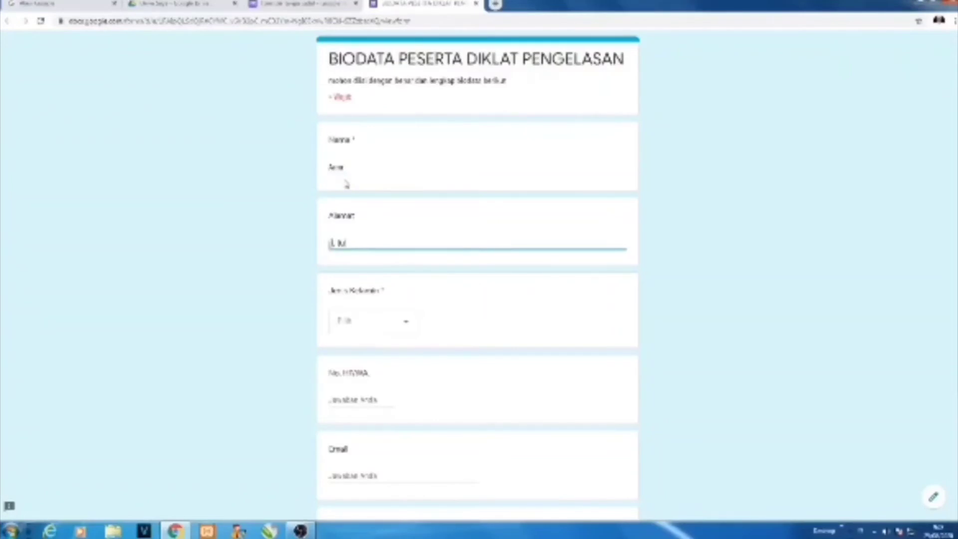
text(jl. tulip)
text( no. 2)
text( kp)
text(. nelayu kded)
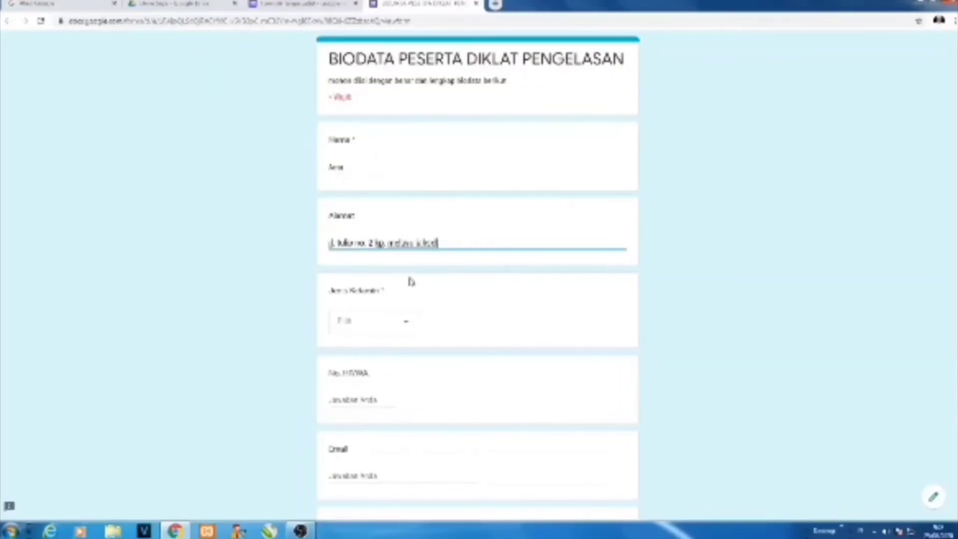
Step: Choose laki-laki for Jenis Kelamin and enter the participant's phone number in No. HP/WA
click(407, 324)
click(360, 357)
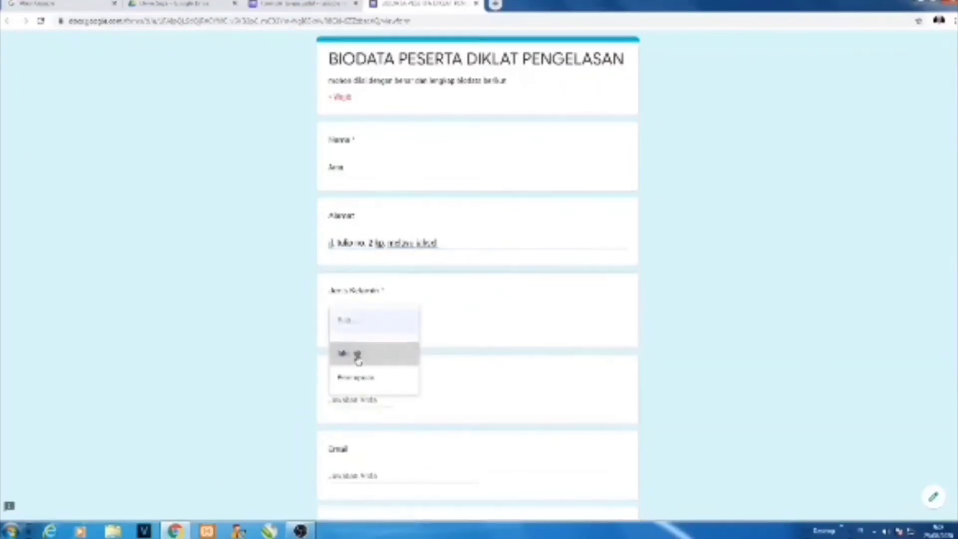
scroll(391, 338, down, 3)
click(341, 252)
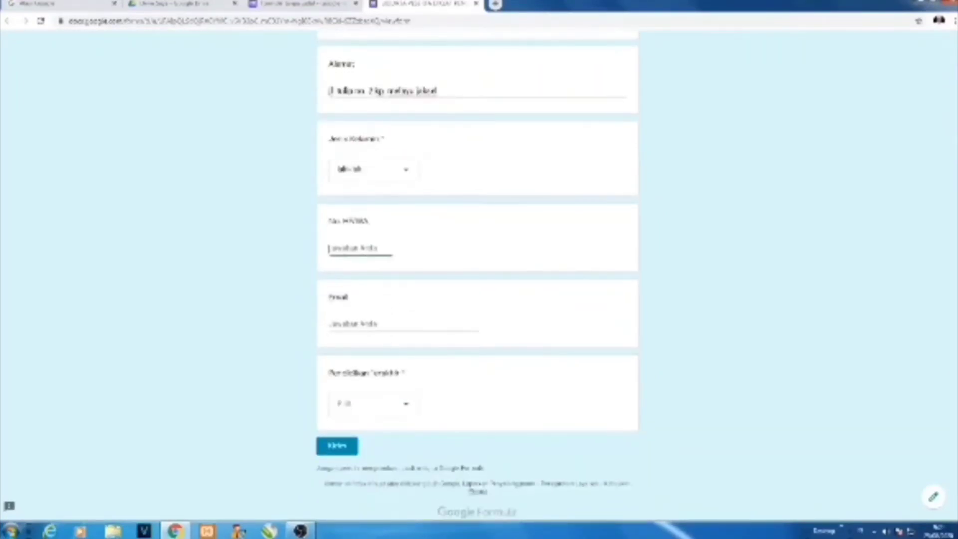
text(08117568)
Step: Enter the participant's e-mail address and choose SMA for Pendidikan Terakhir
click(344, 327)
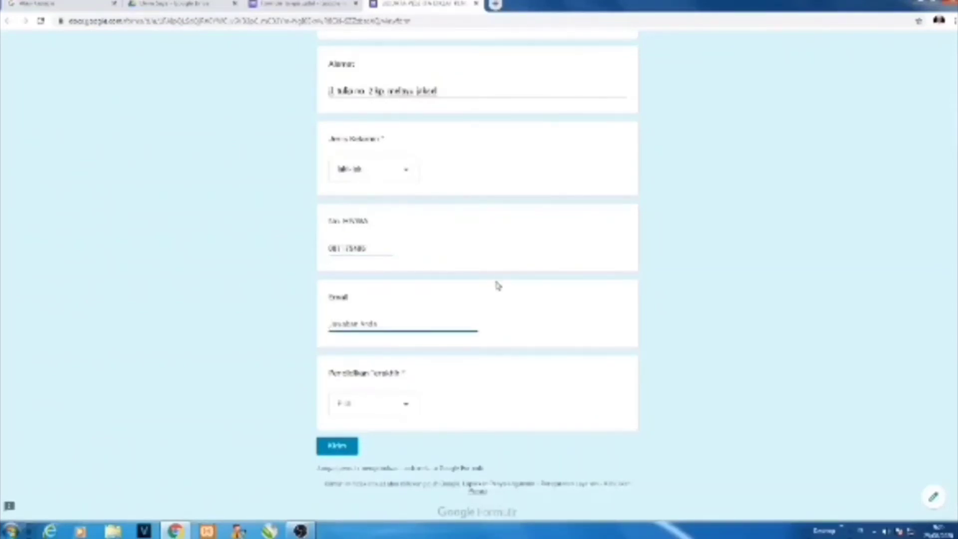
text(r)
text(du)
text(l)
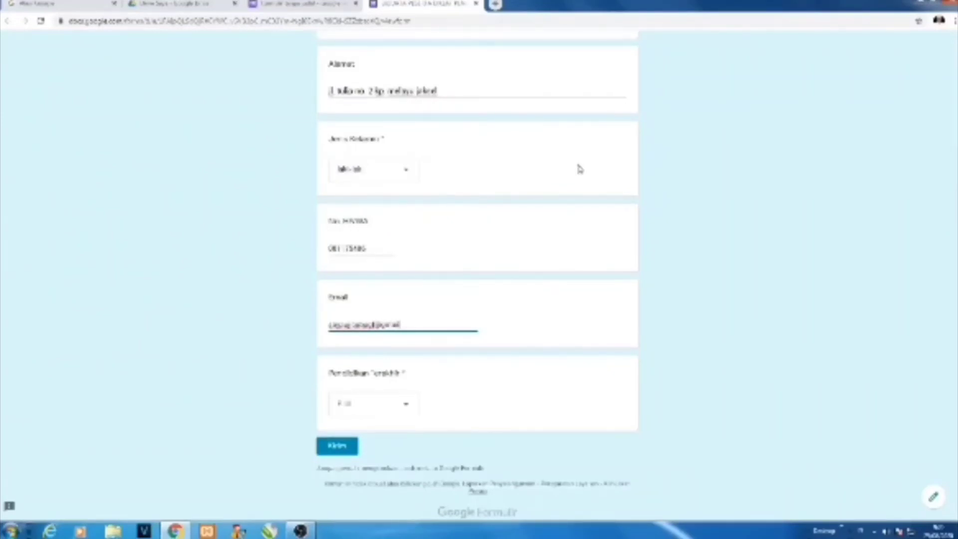
text(m)
click(408, 408)
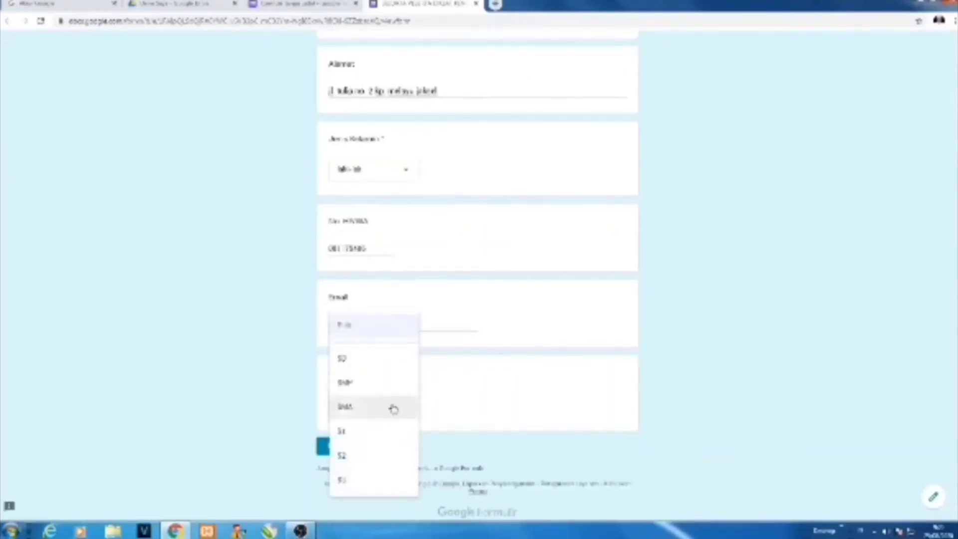
click(354, 410)
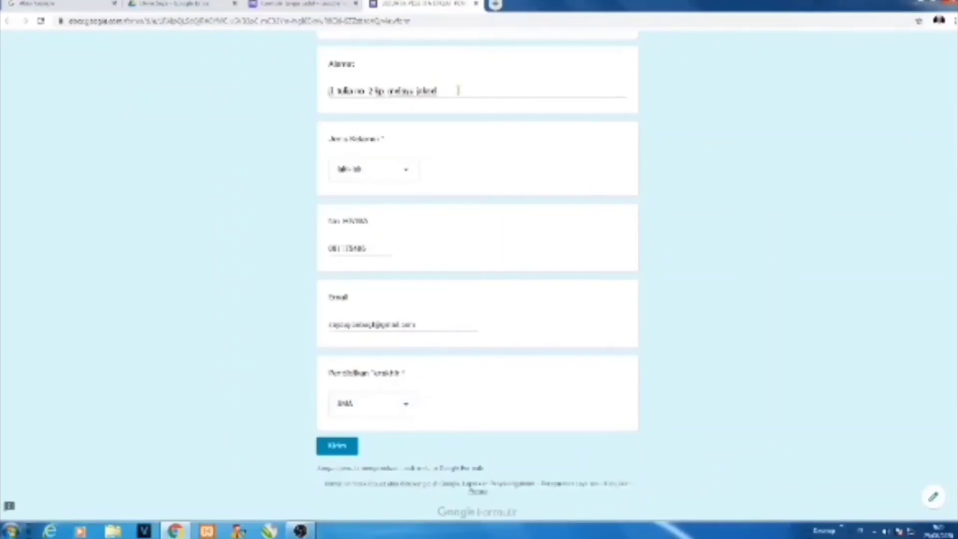
Step: Check the filled-in biodata answers and submit the form response
scroll(469, 200, up, 3)
scroll(462, 180, down, 3)
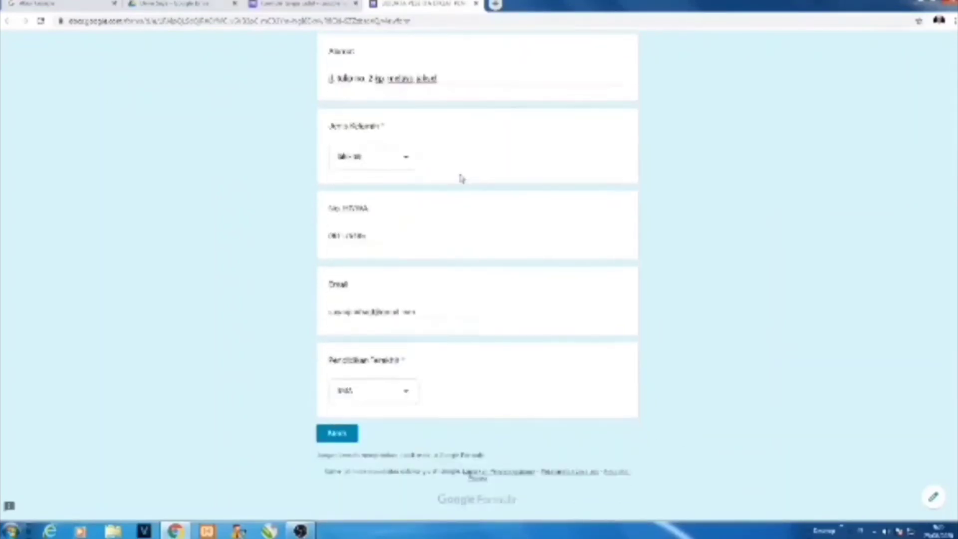
scroll(432, 202, up, 3)
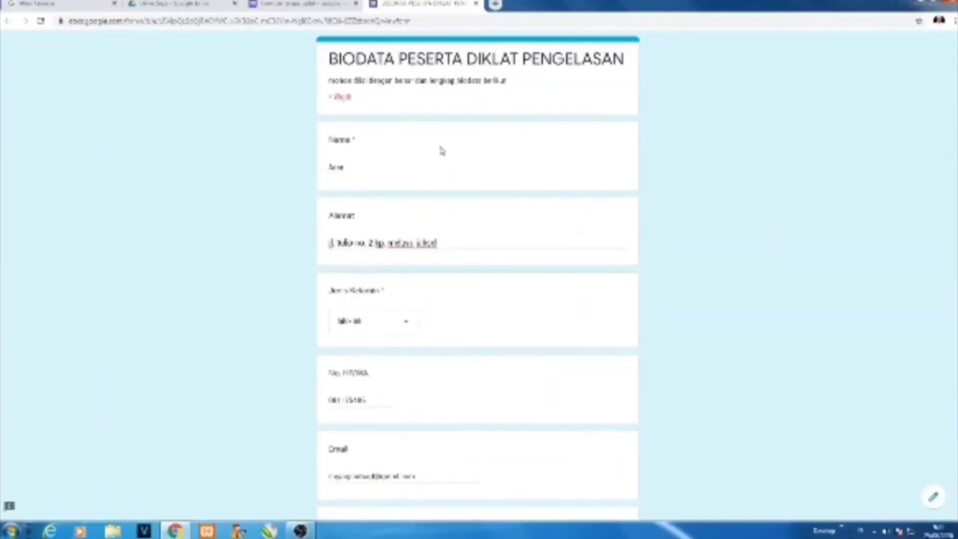
scroll(442, 152, down, 3)
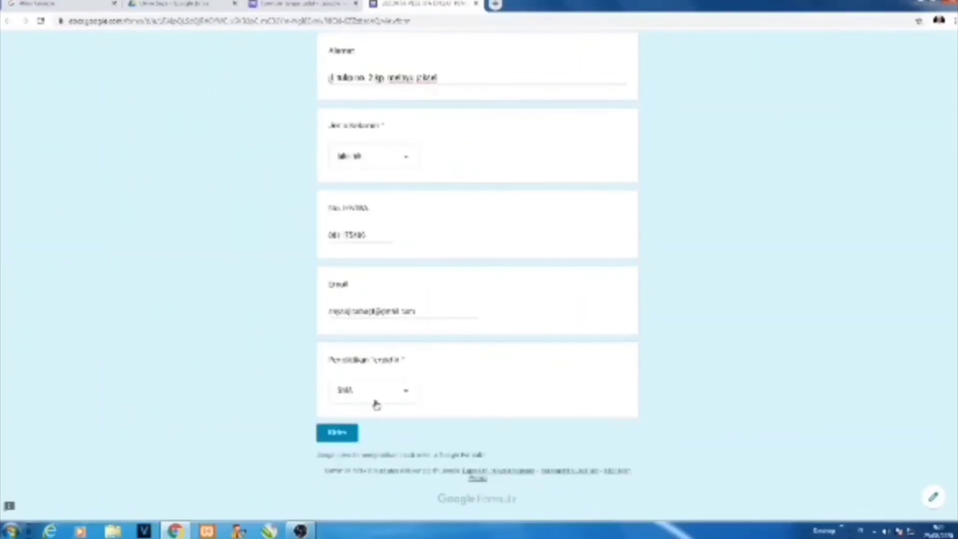
click(345, 434)
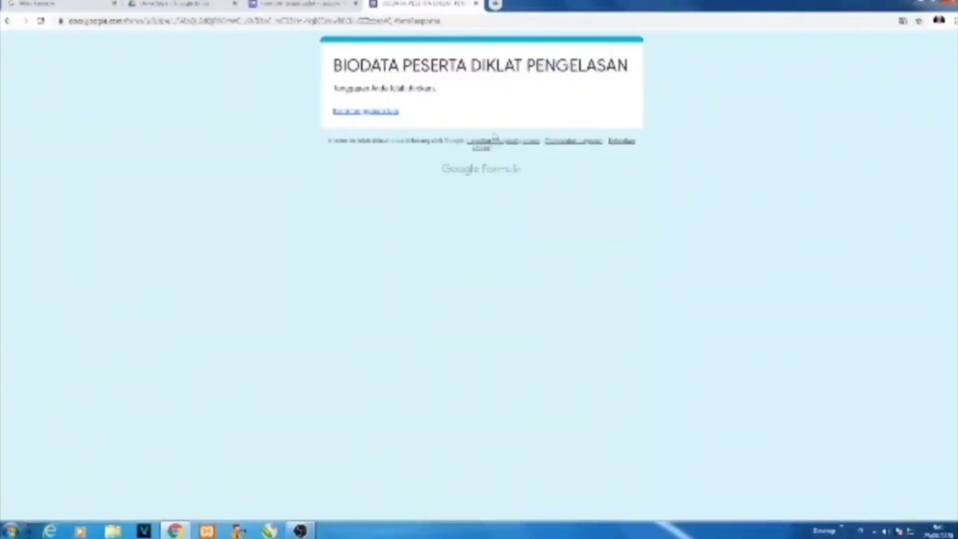
Step: Return to the form editor, look over the questions and open the summary of collected responses
click(288, 5)
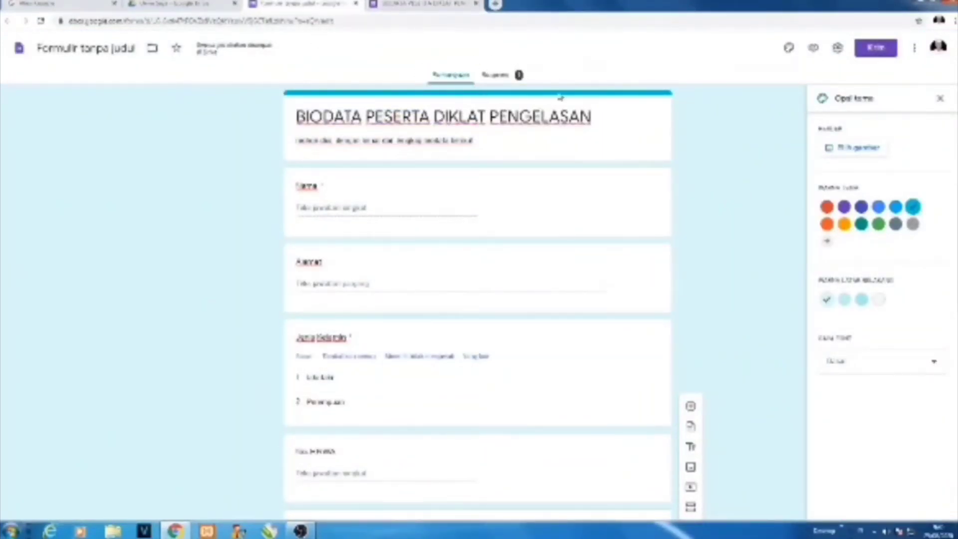
scroll(440, 283, down, 7)
click(431, 280)
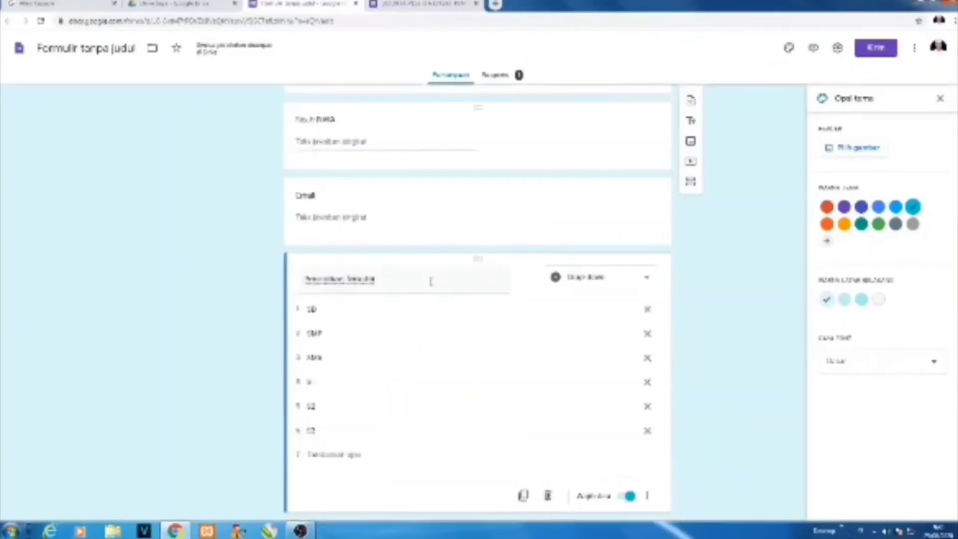
scroll(448, 286, up, 8)
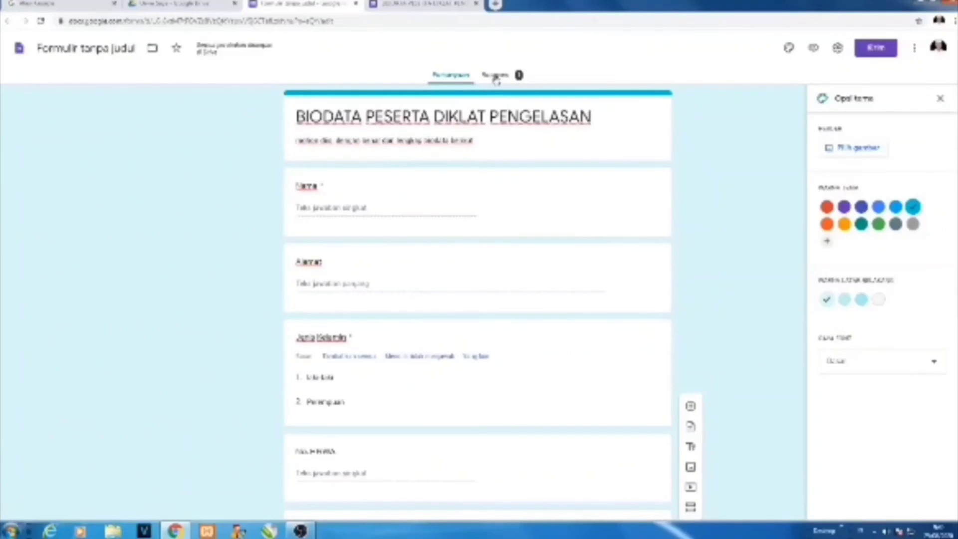
click(495, 76)
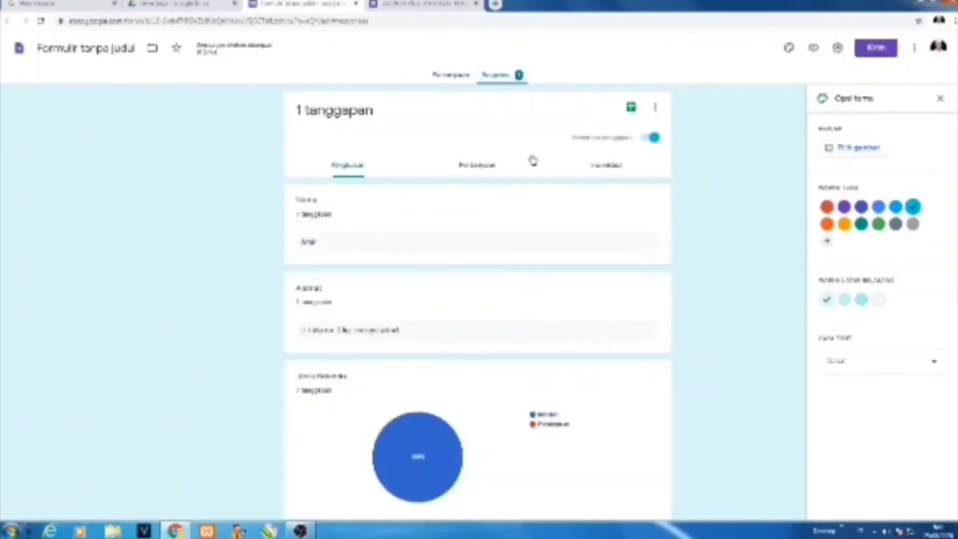
Step: Link the form responses to a new spreadsheet named "Formulir biodata peserta diklat las" and create it
click(632, 108)
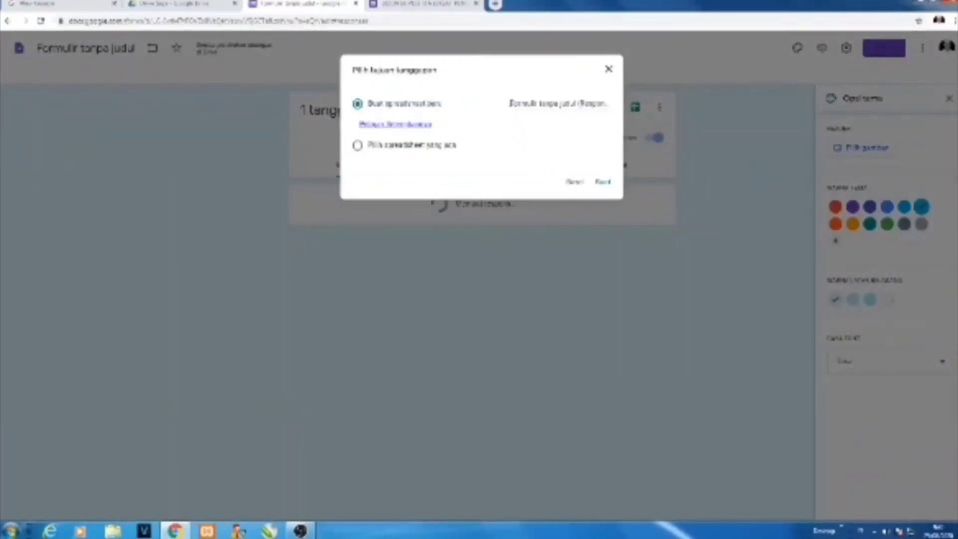
drag(510, 103, 609, 104)
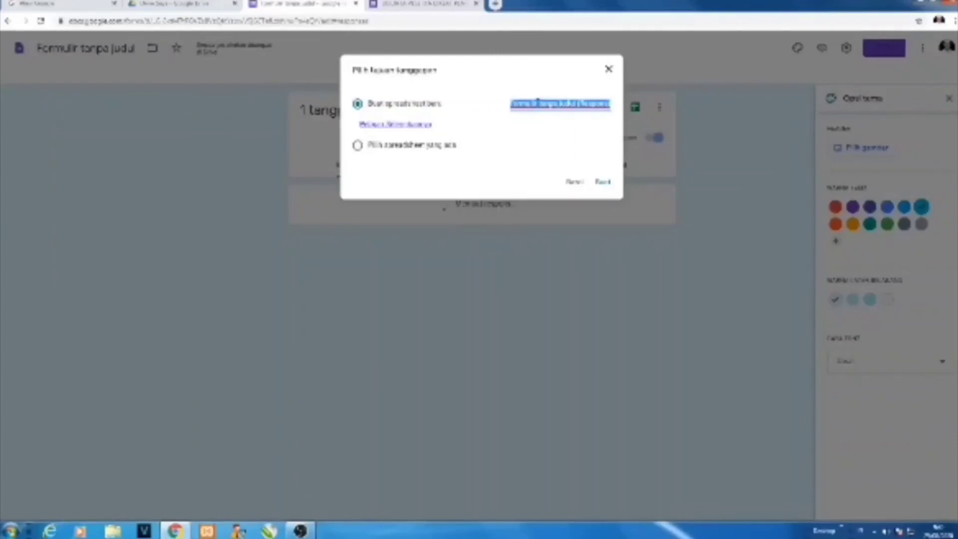
drag(538, 103, 641, 106)
text(t)
text(io)
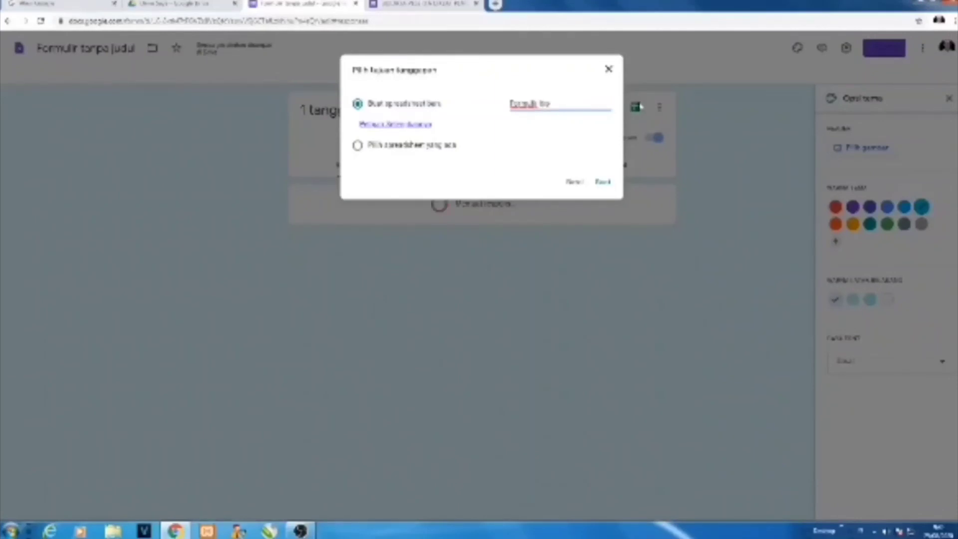
text(data peserta d)
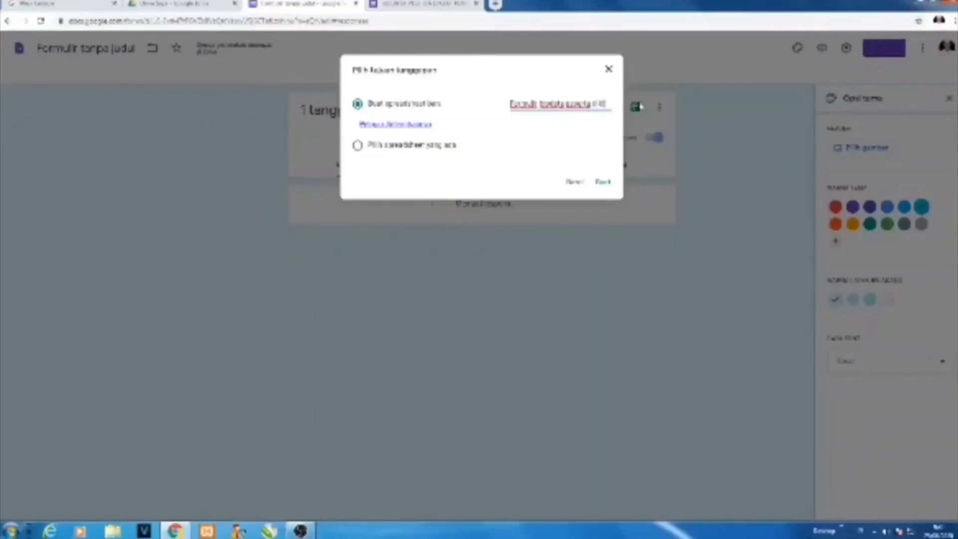
text(iklat )
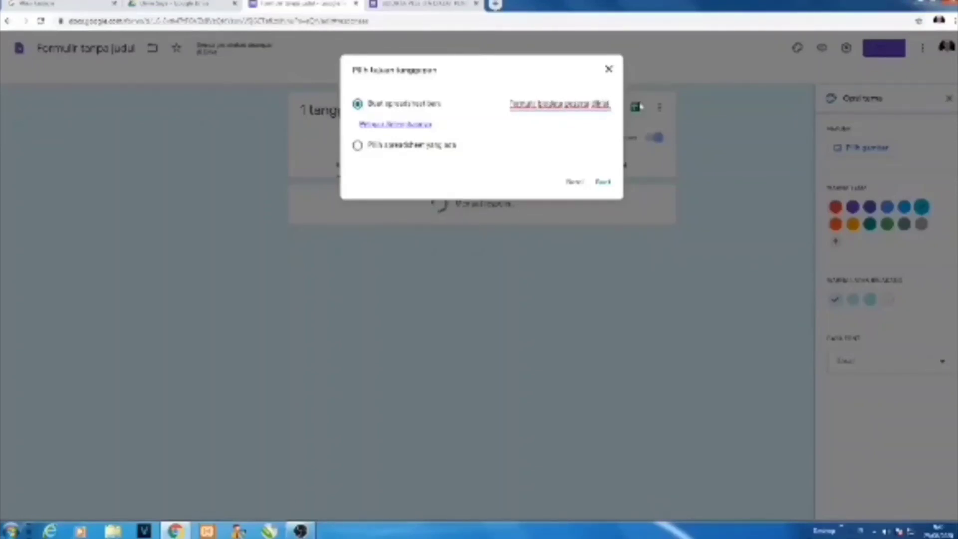
text(pai)
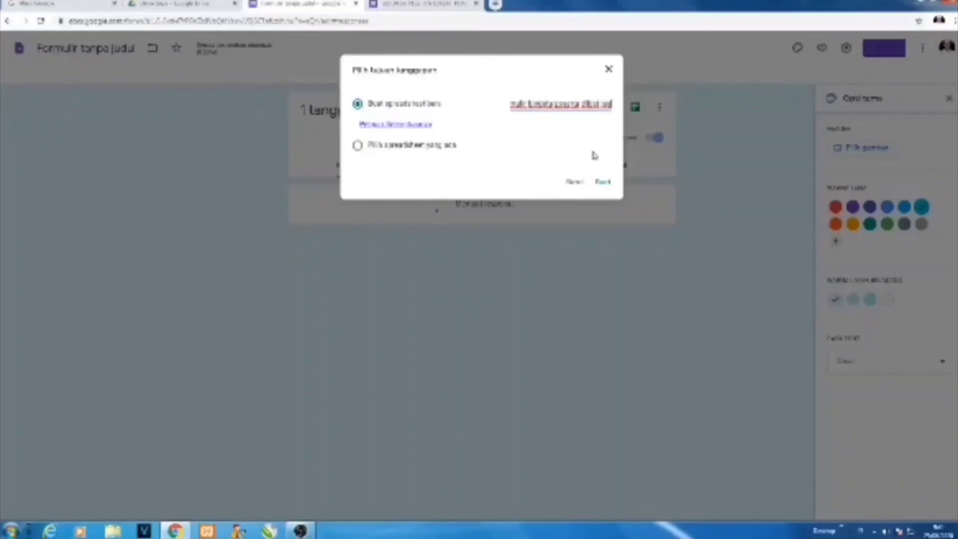
click(602, 182)
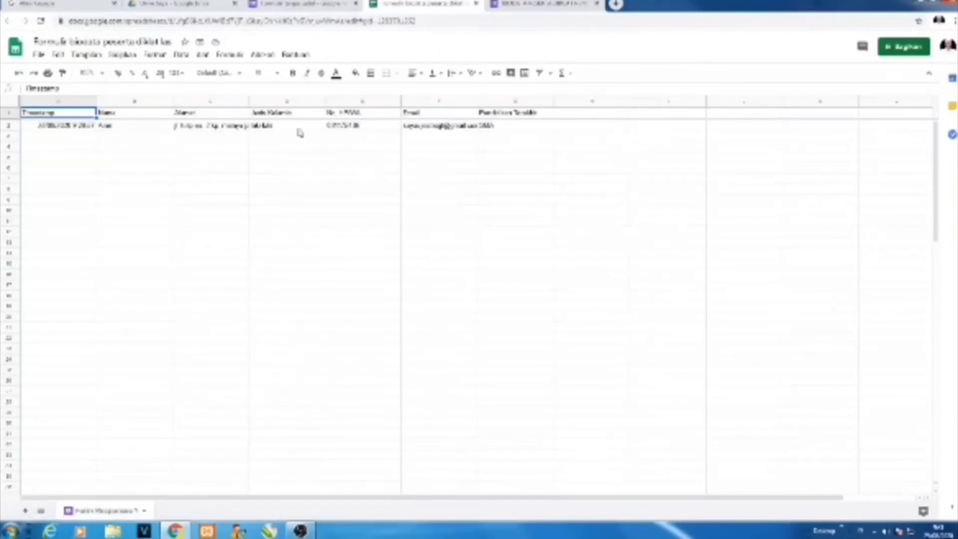
Step: Widen the Alamat and Email columns to fit their entries and narrow the No. HP/WA column in the response sheet
drag(248, 101, 249, 101)
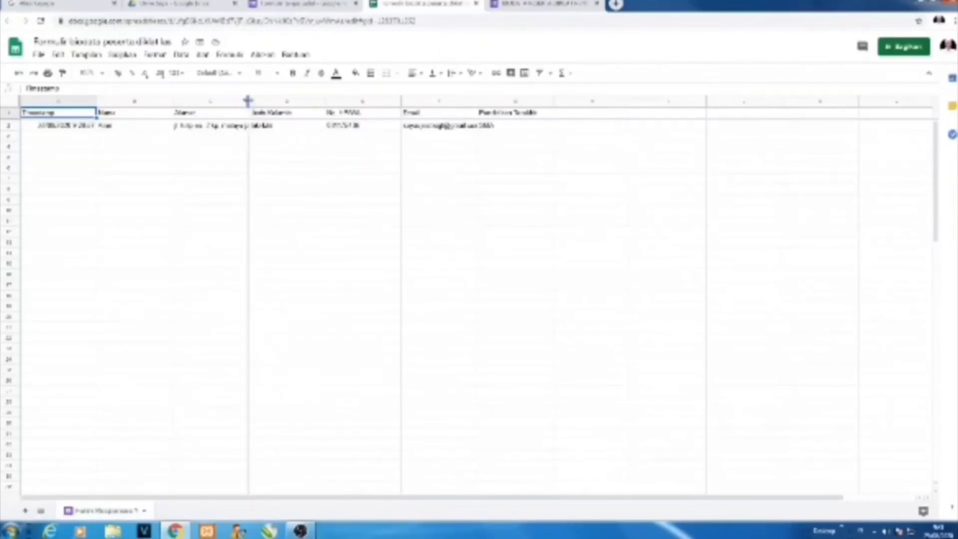
drag(248, 101, 289, 101)
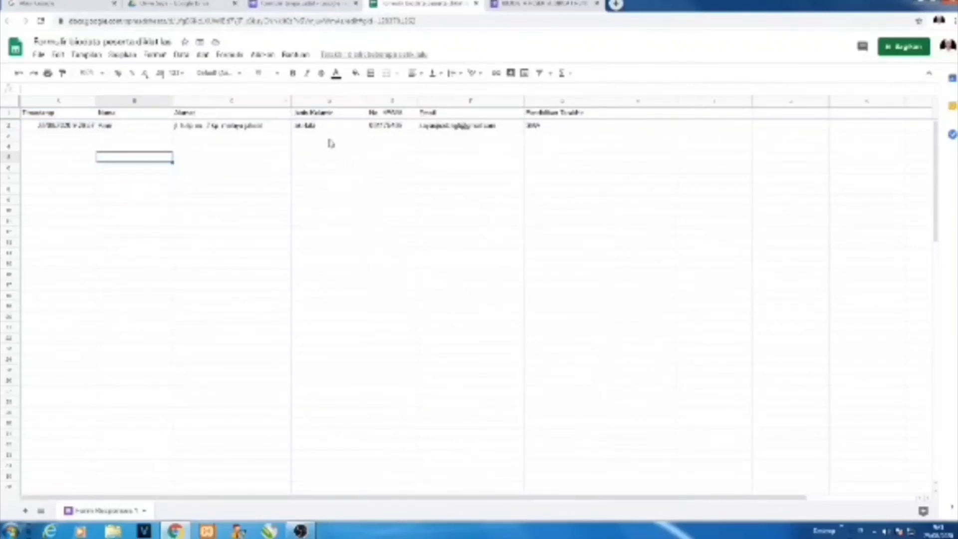
Step: Revisit the submitted form page and the response sheet, return to the form editor and select its web address
click(529, 7)
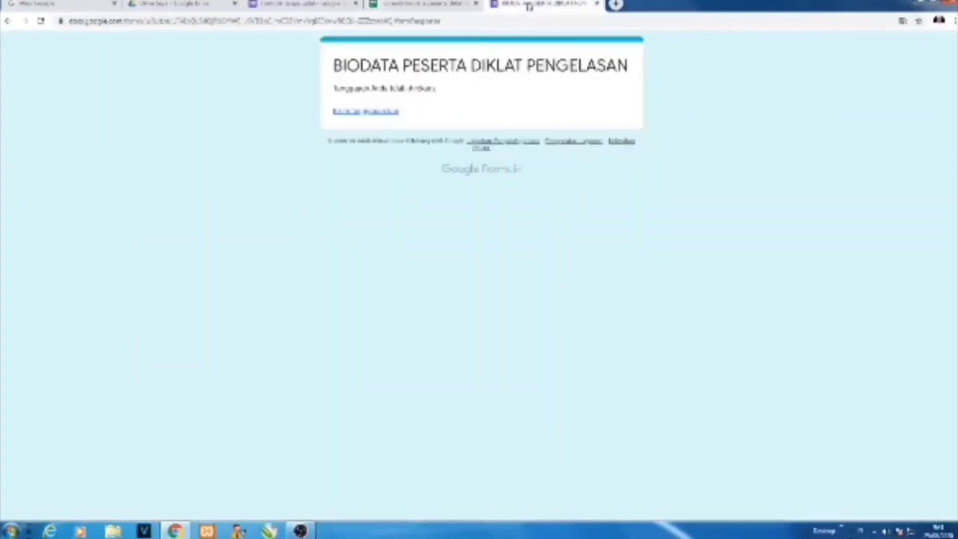
click(407, 6)
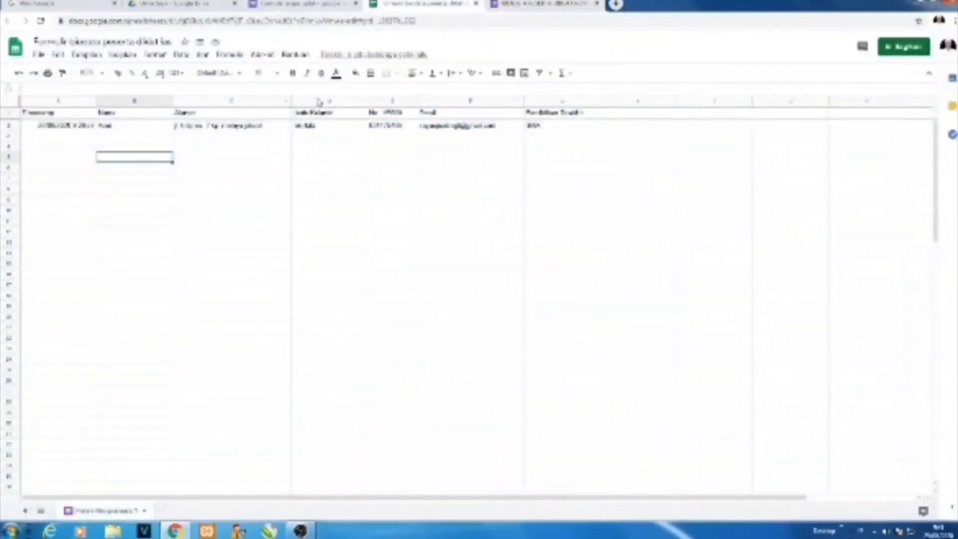
click(282, 6)
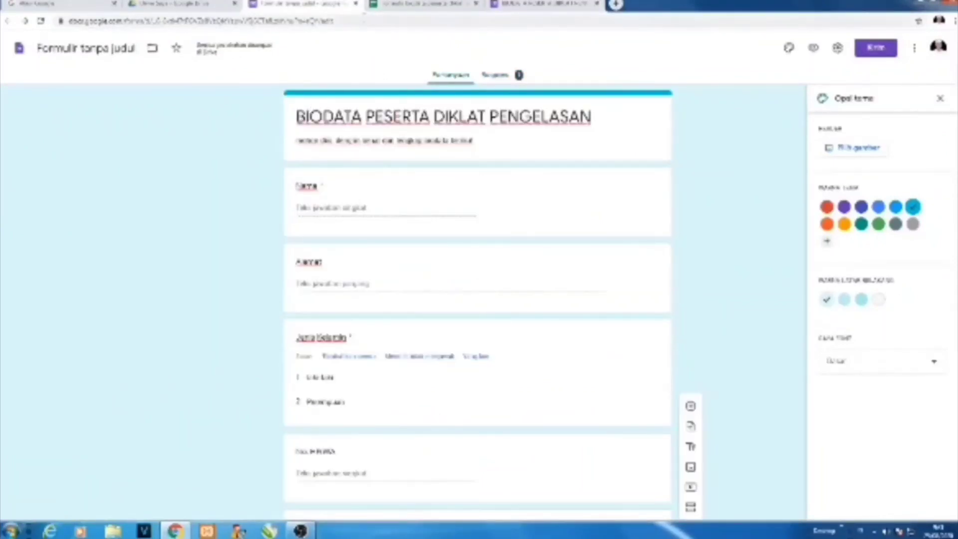
click(342, 20)
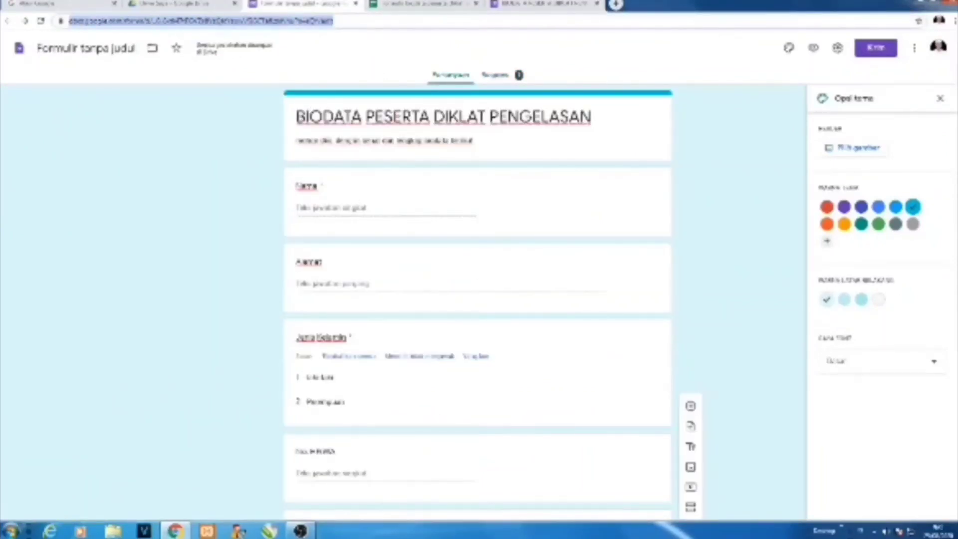